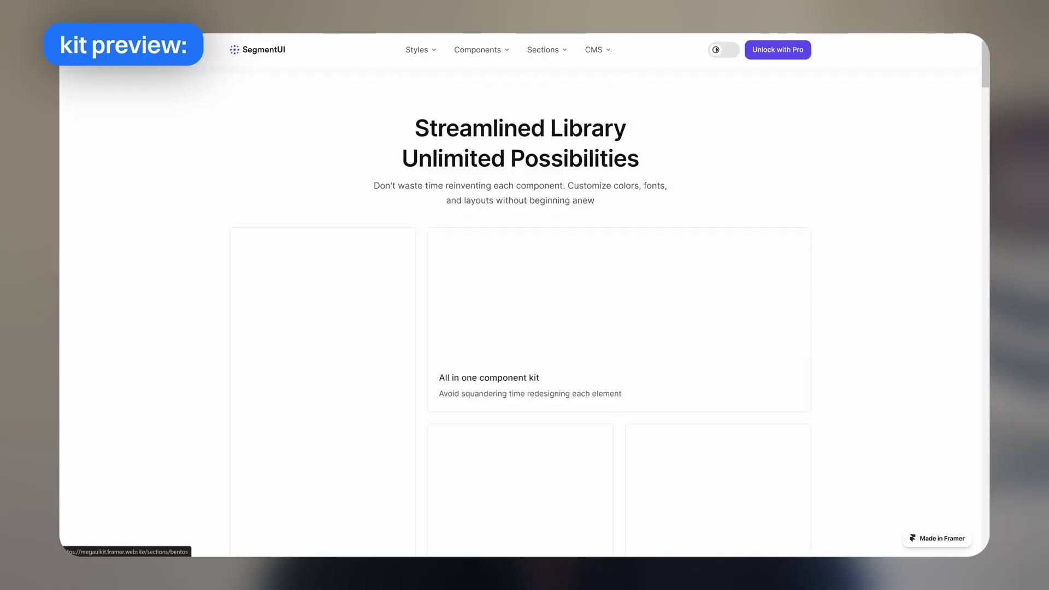
- Look over the bento sections in the SegmentUI kit preview
scroll(560, 202, "down", 14)
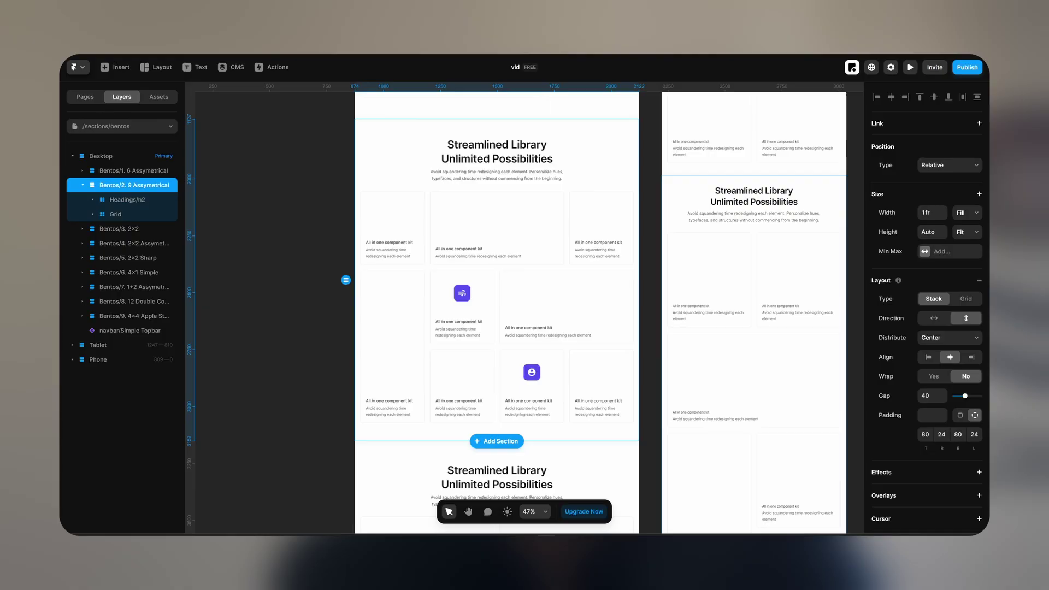
- Open the Home page and paste the Bentos/2. 9 Assymetrical section into its Desktop breakpoint
left_click(85, 94)
left_click(116, 142)
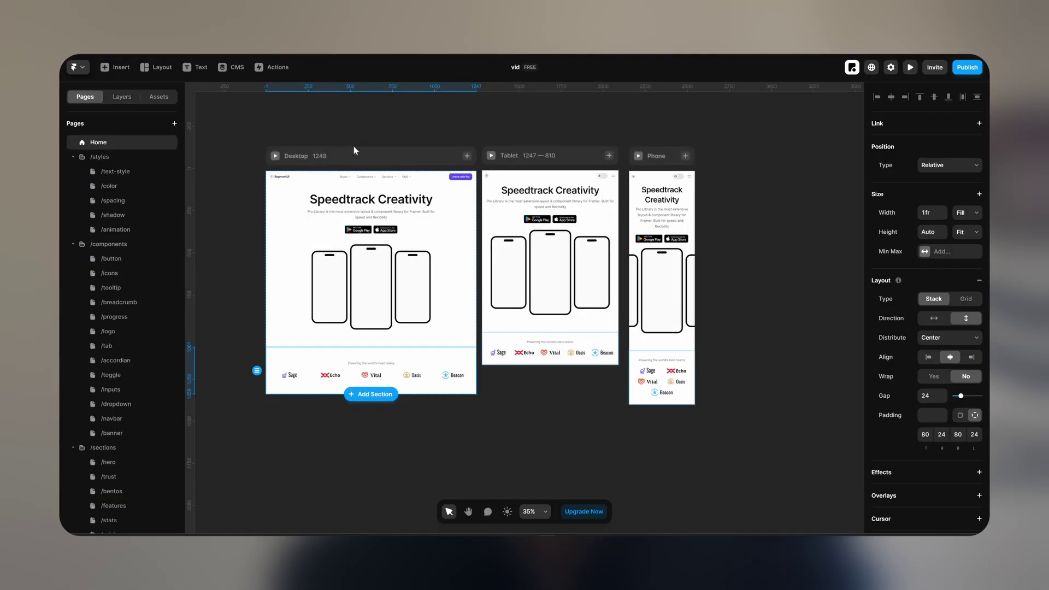
left_click(365, 159)
key("ctrl+v")
scroll(408, 189, "down", 5)
scroll(475, 183, "down", 3)
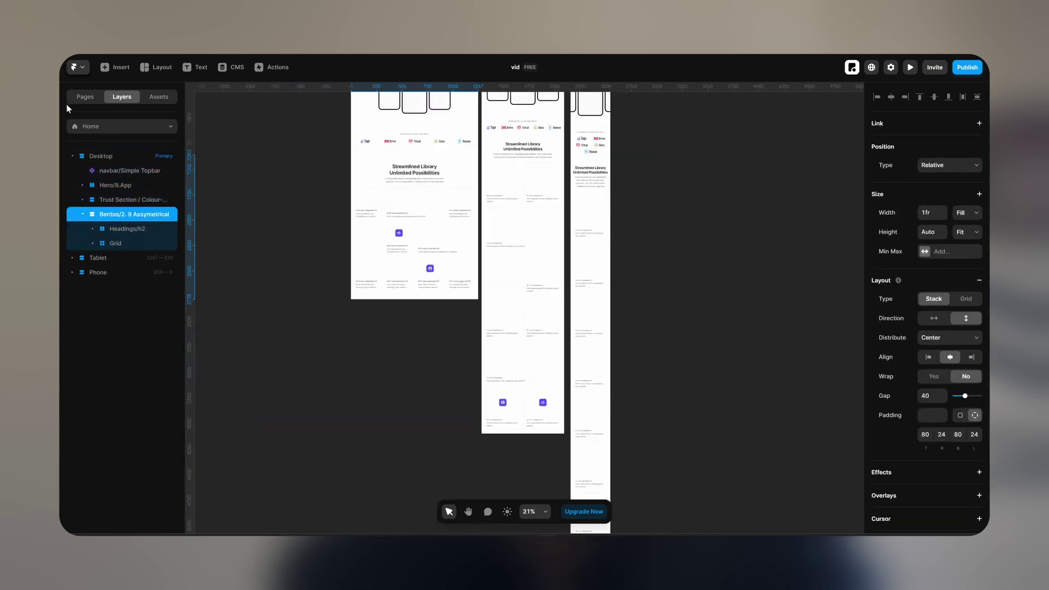
left_click(88, 97)
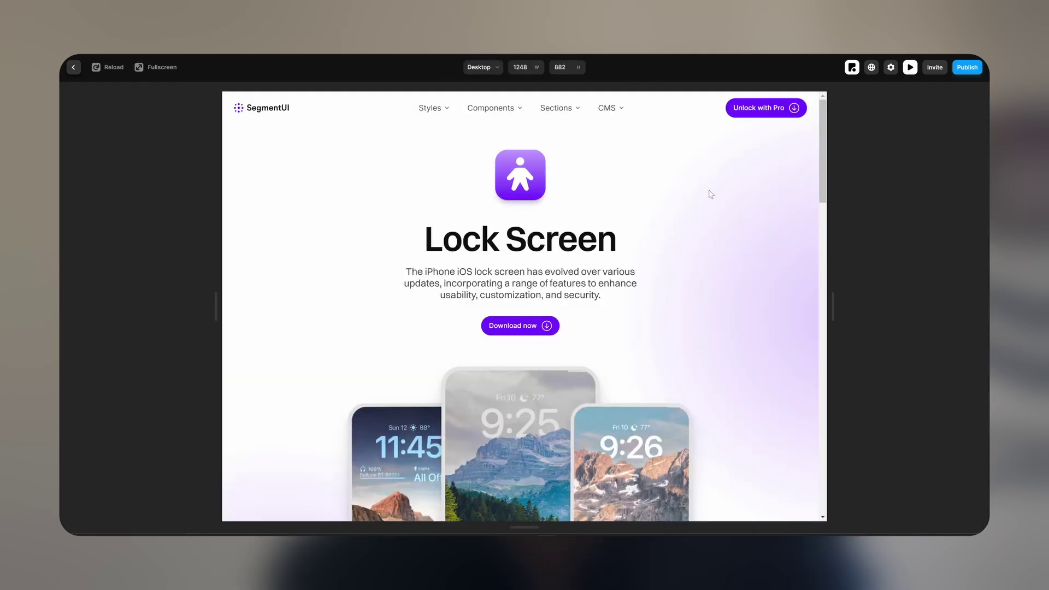
- Look over the Lock Screen page preview and the XL card shadow sample on the /shadow page
scroll(709, 189, "down", 5)
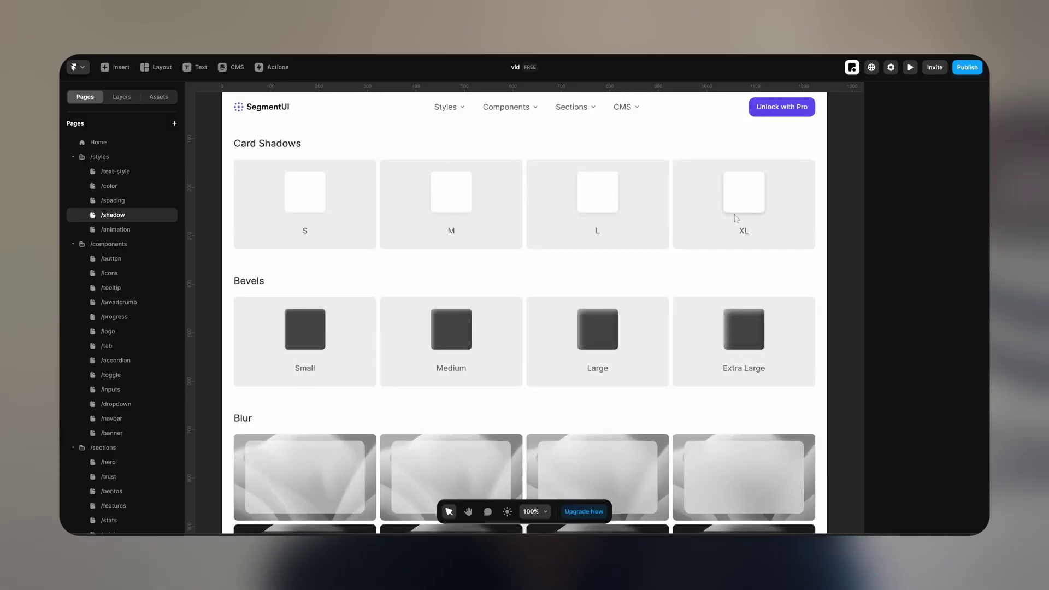
left_click(744, 191)
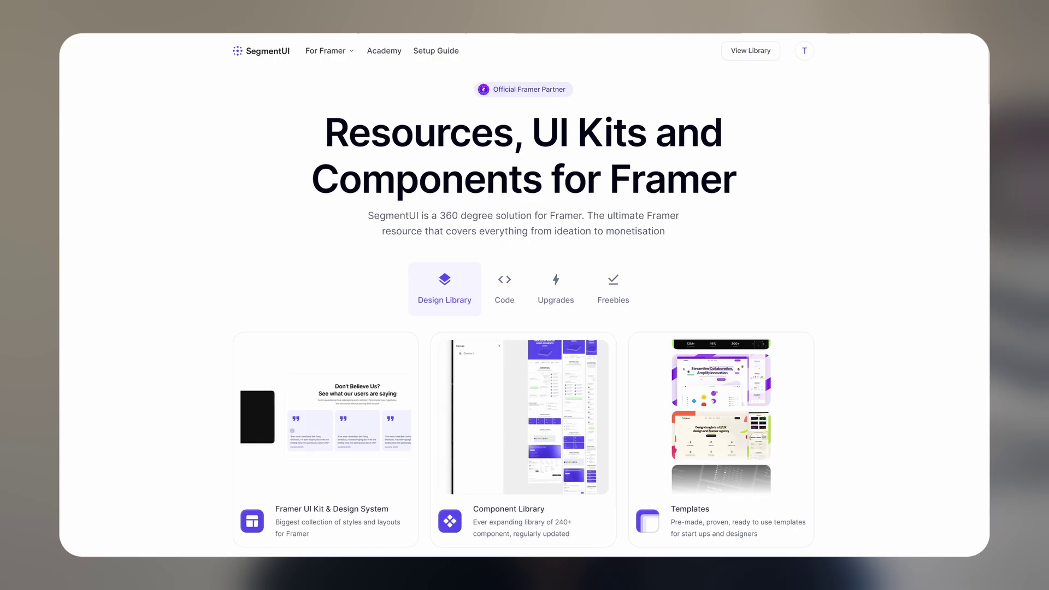
- Browse the Framer UI Kit & Design System and the Component Library on the SegmentUI website
scroll(483, 469, "down", 5)
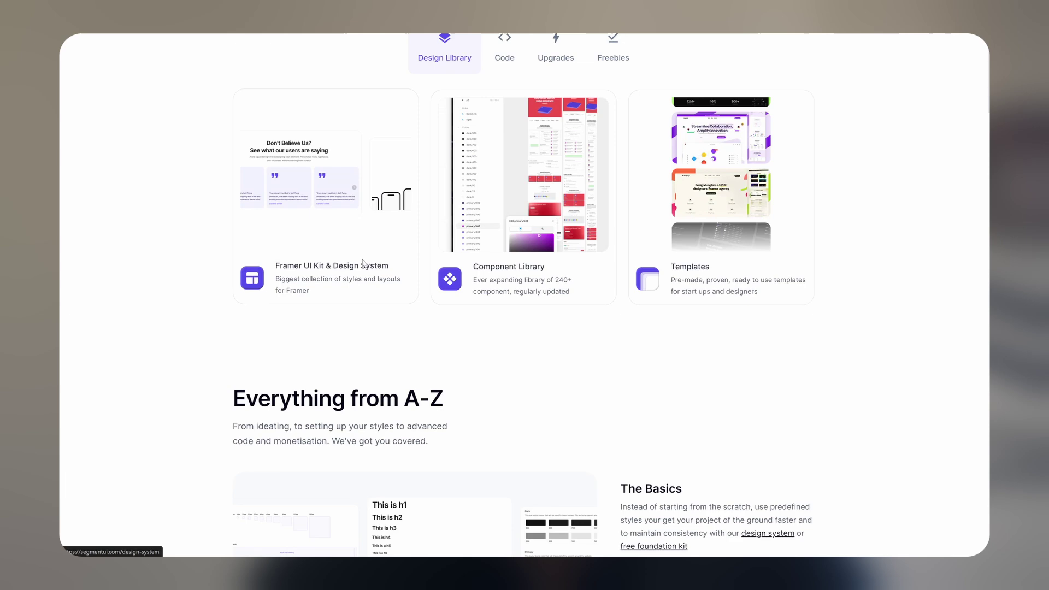
left_click(363, 262)
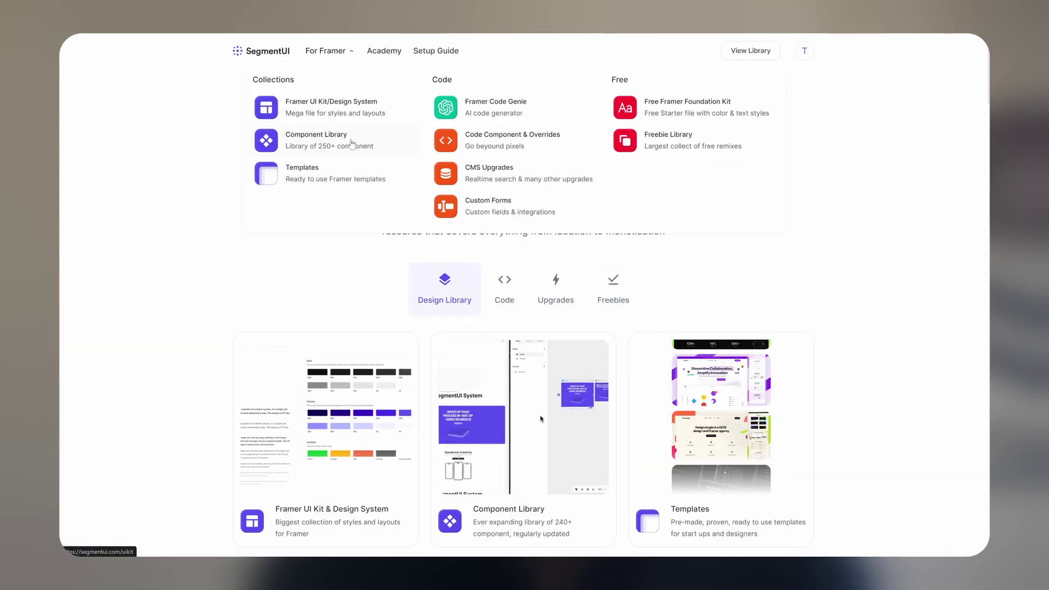
left_click(353, 144)
scroll(601, 263, "down", 7)
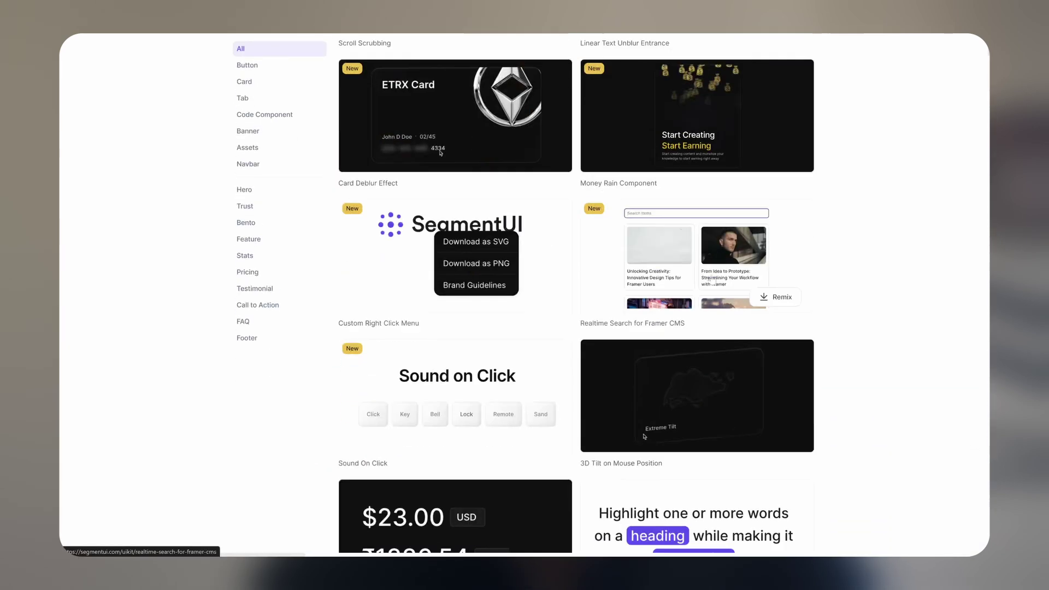
scroll(712, 280, "down", 4)
scroll(505, 235, "down", 3)
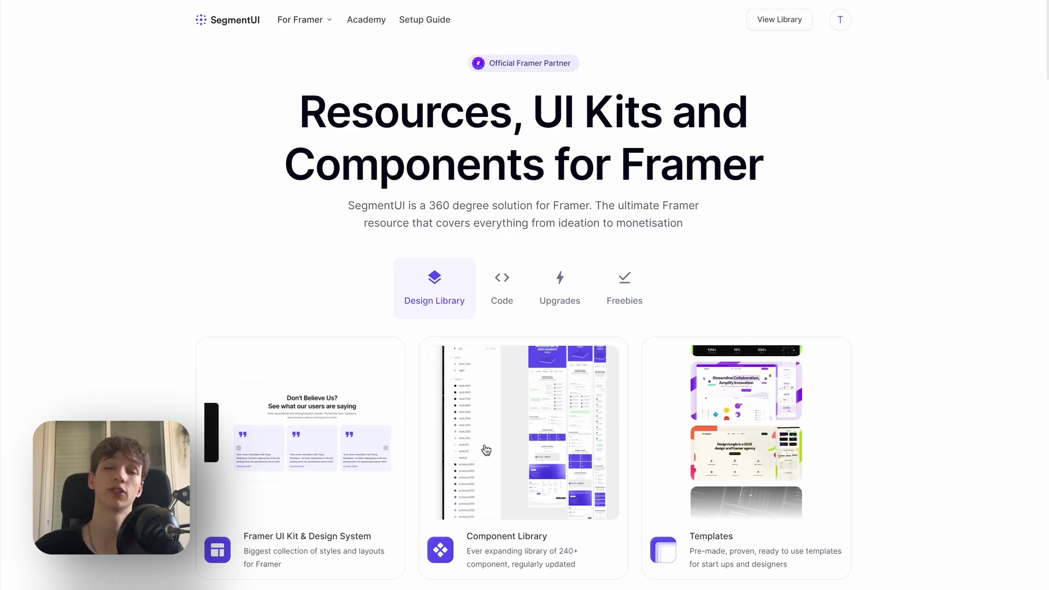
- Remix the Light Design System File from SegmentUI's Framer UI Kit & Design System page
scroll(480, 470, "down", 5)
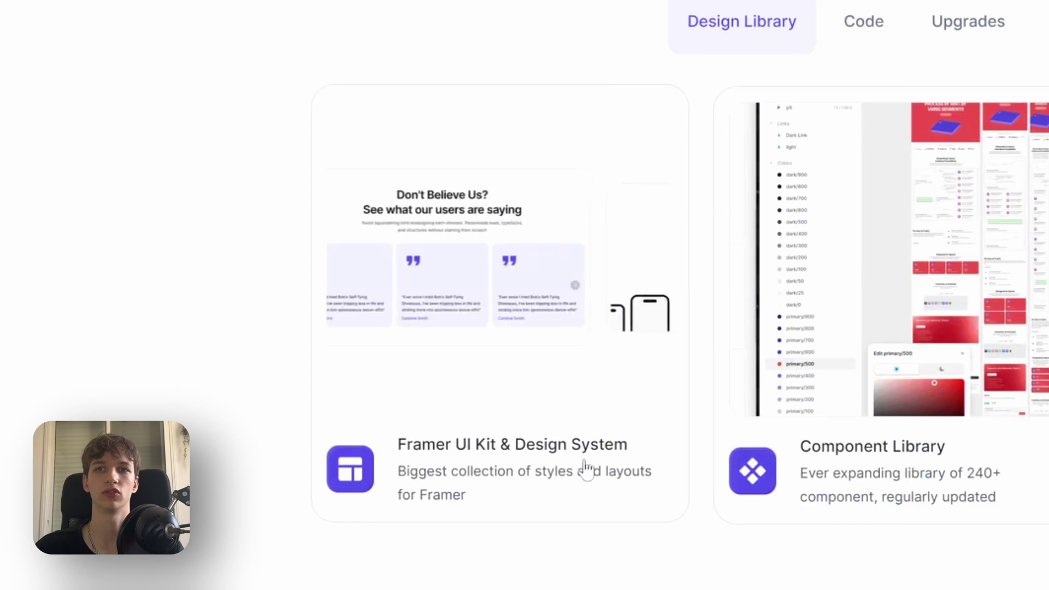
left_click(586, 470)
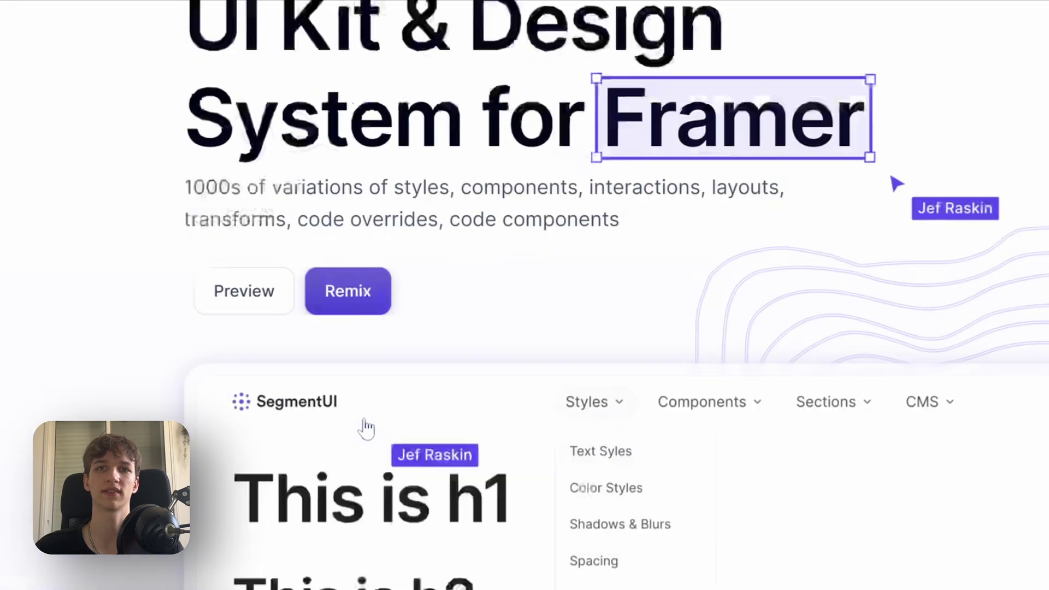
left_click(355, 293)
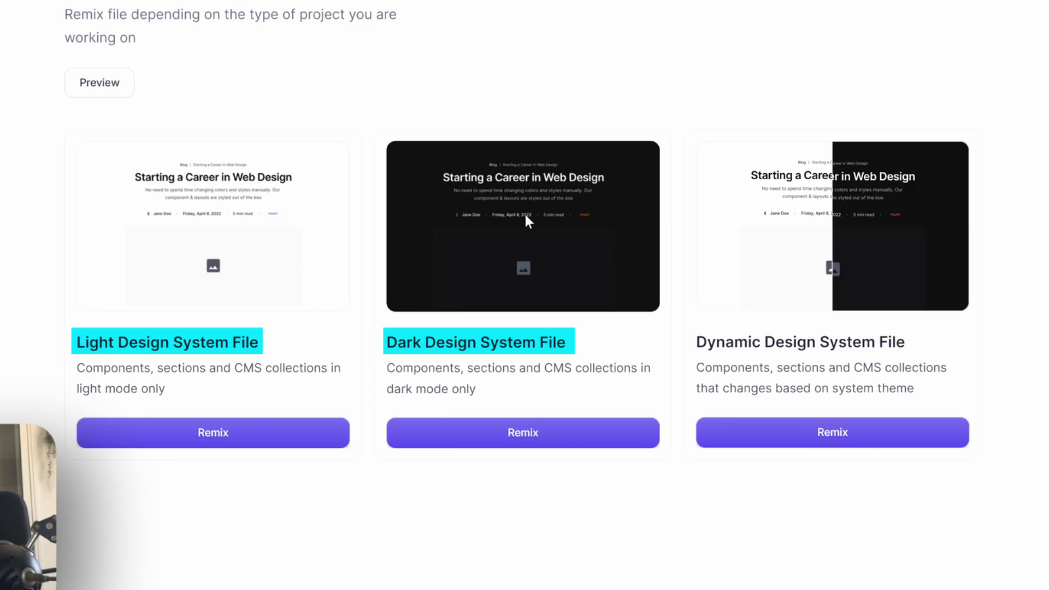
left_click(234, 433)
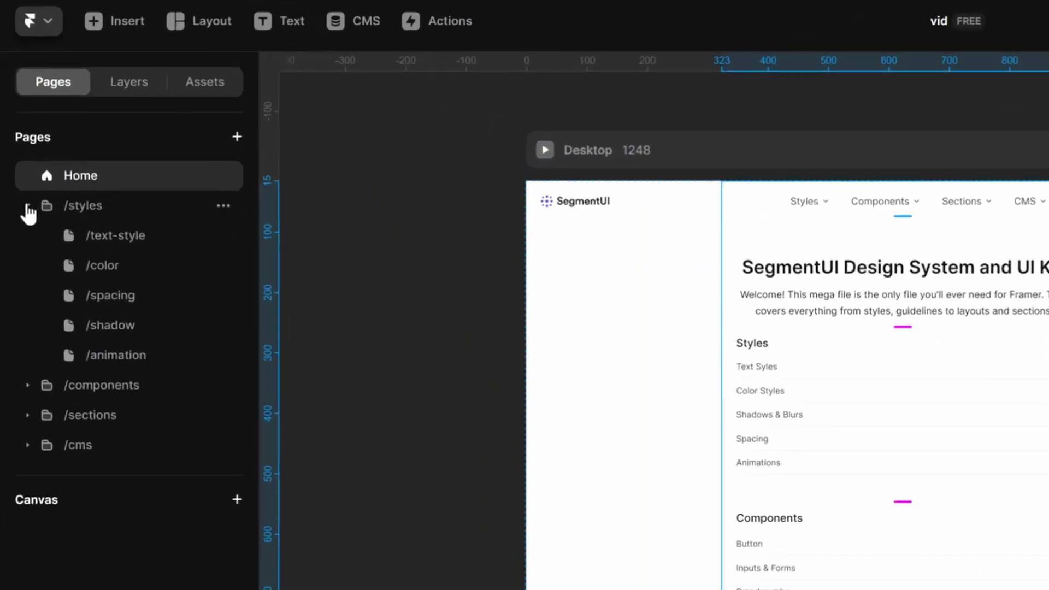
- Expand the /styles and /components folders in the page list of the remixed project
left_click(15, 139)
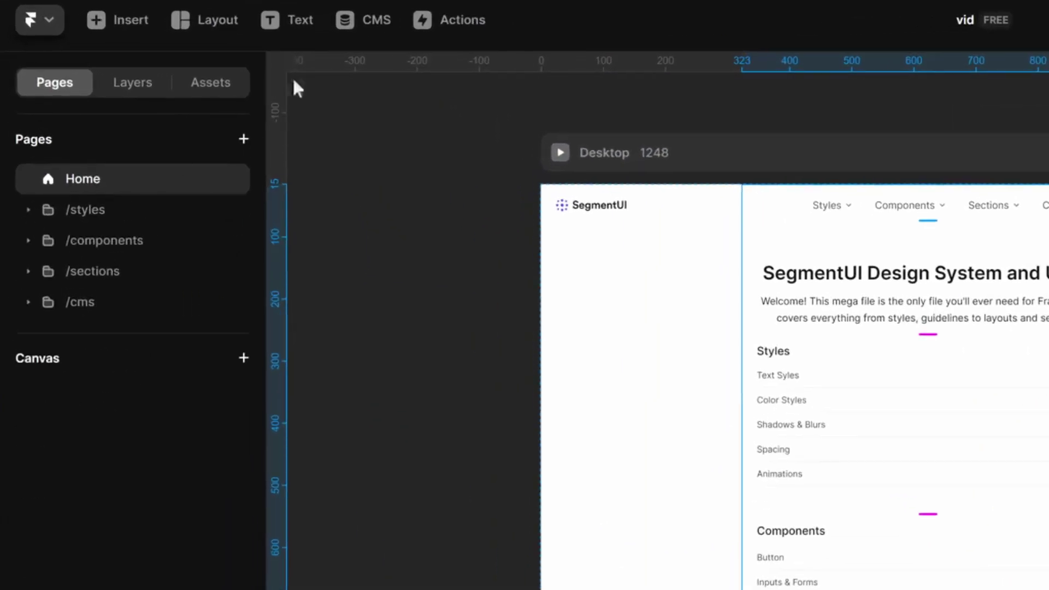
left_click(37, 212)
left_click(30, 398)
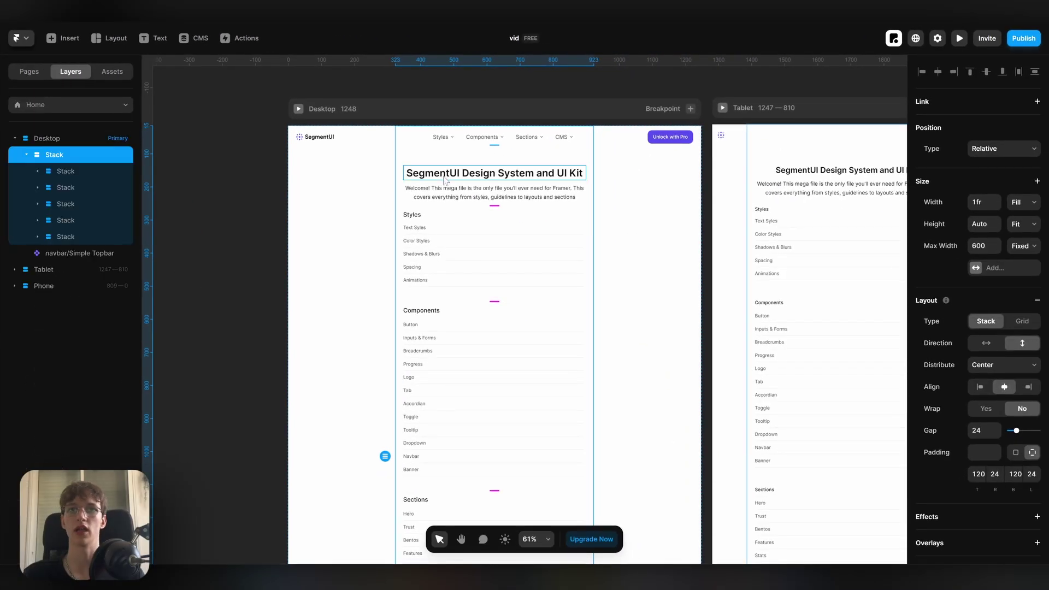
- Delete the stack containing the SegmentUI Design System introduction from the Home page's Desktop breakpoint, keeping the navbar
key("Delete")
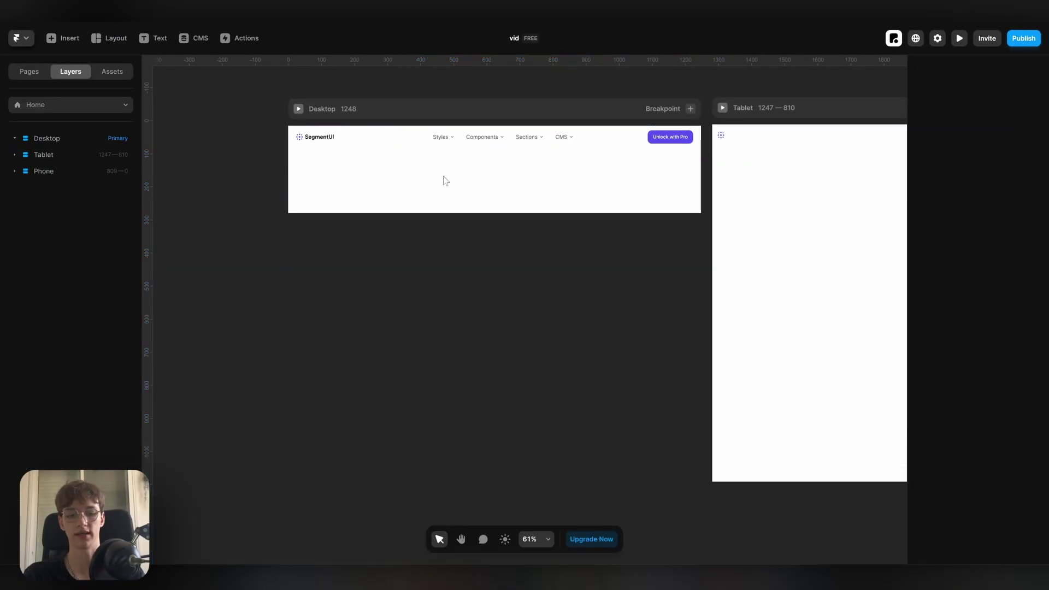
- Open the /hero sections page and pick the Speedtrack Creativity hero with three phone mockups for copying
left_click(25, 72)
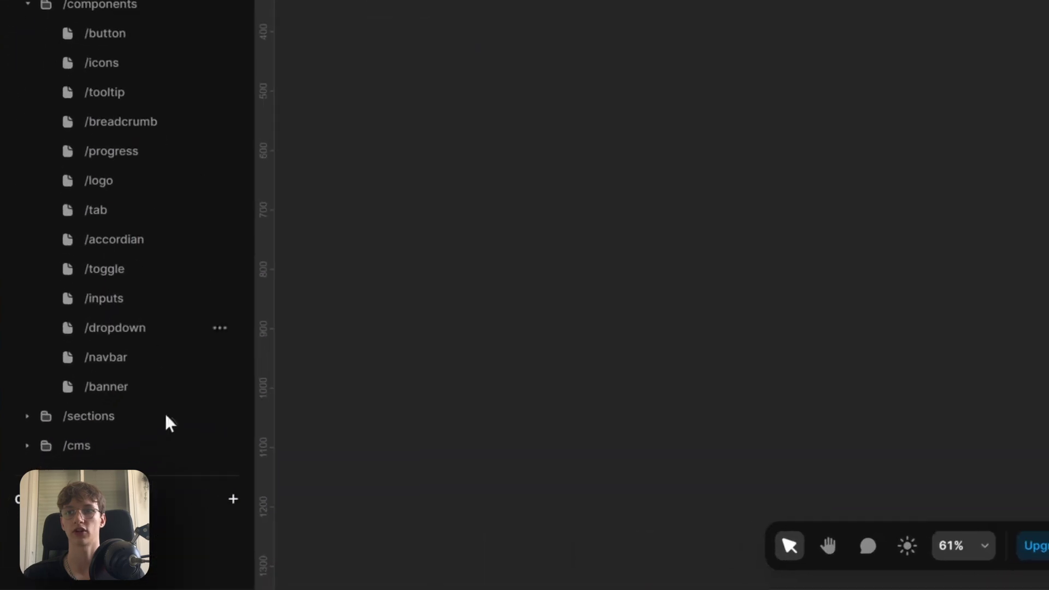
scroll(53, 389, "down", 5)
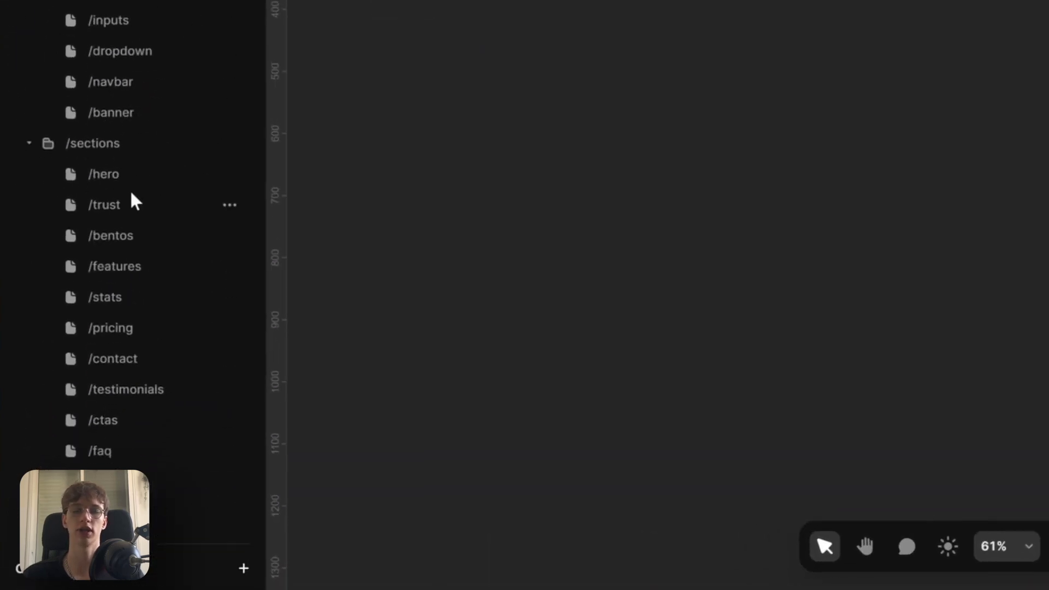
left_click(129, 173)
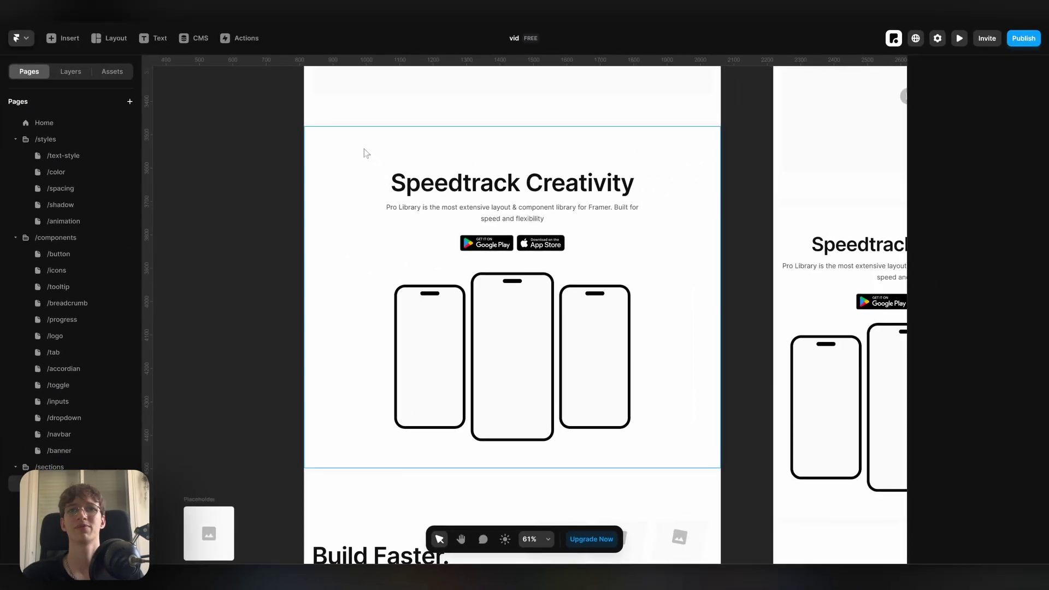
left_click(366, 153)
- Paste the Hero/8.App section into the Home page's Desktop breakpoint below the navbar
scroll(379, 202, "down", 2)
scroll(450, 300, "up", 1)
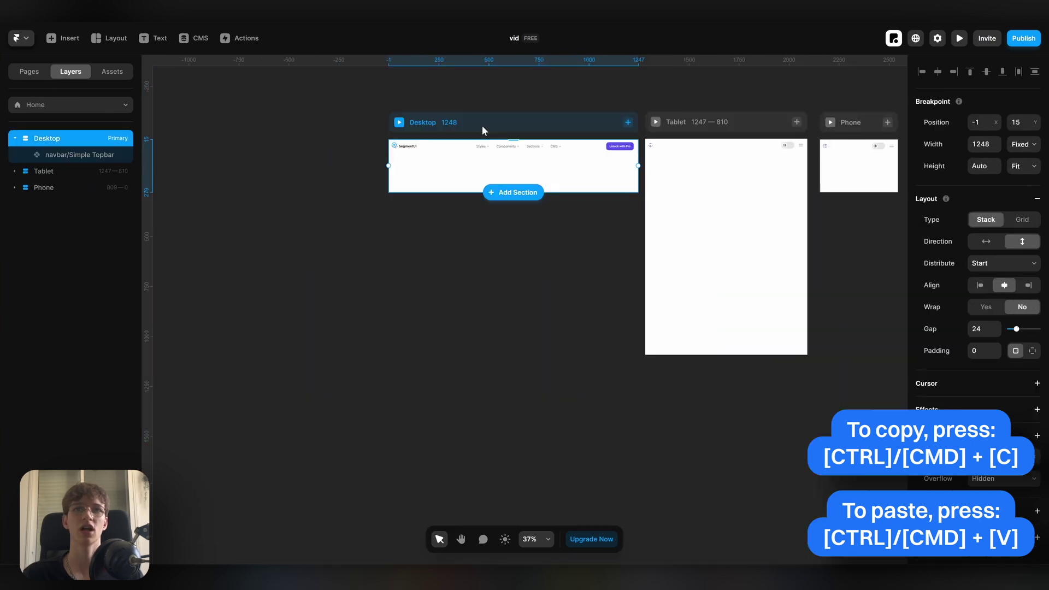
key("ctrl+v")
scroll(348, 265, "down", 3)
scroll(348, 265, "up", 2)
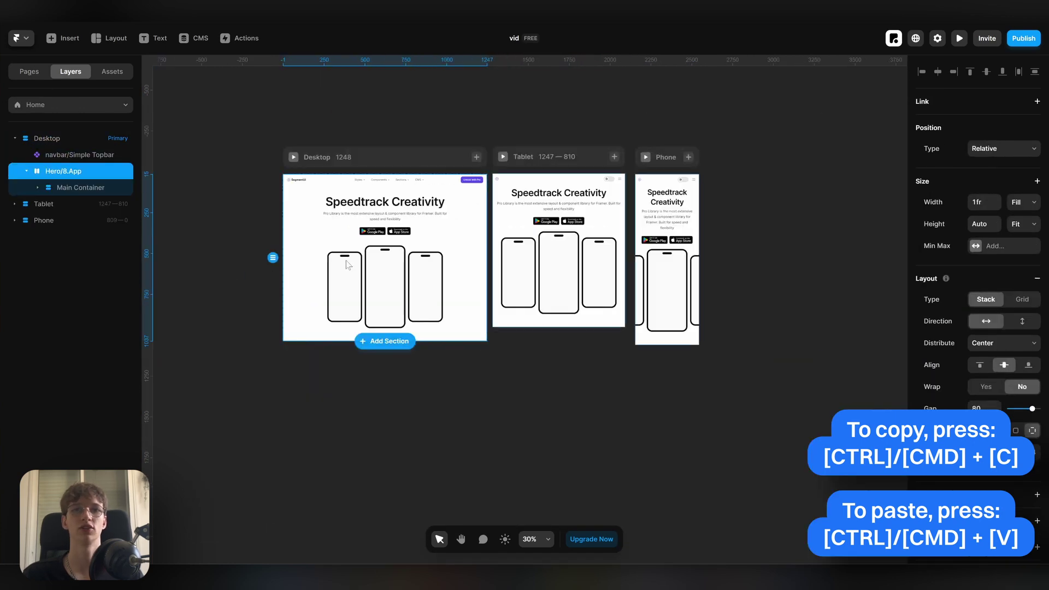
scroll(725, 260, "up", 3)
scroll(814, 218, "down", 2)
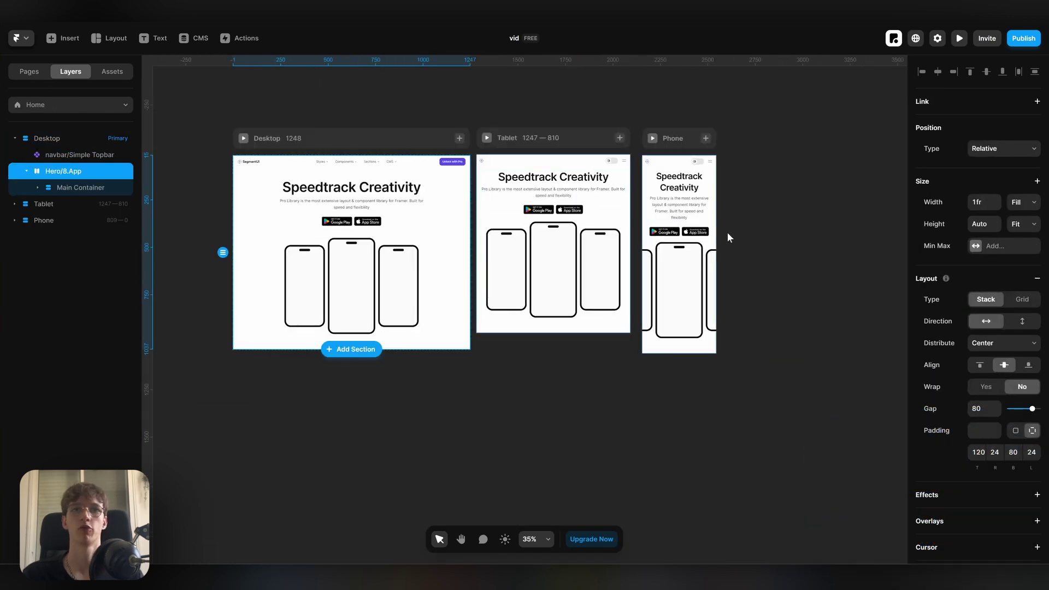
- Open the /trust sections page
left_click(12, 71)
scroll(65, 357, "down", 5)
left_click(65, 358)
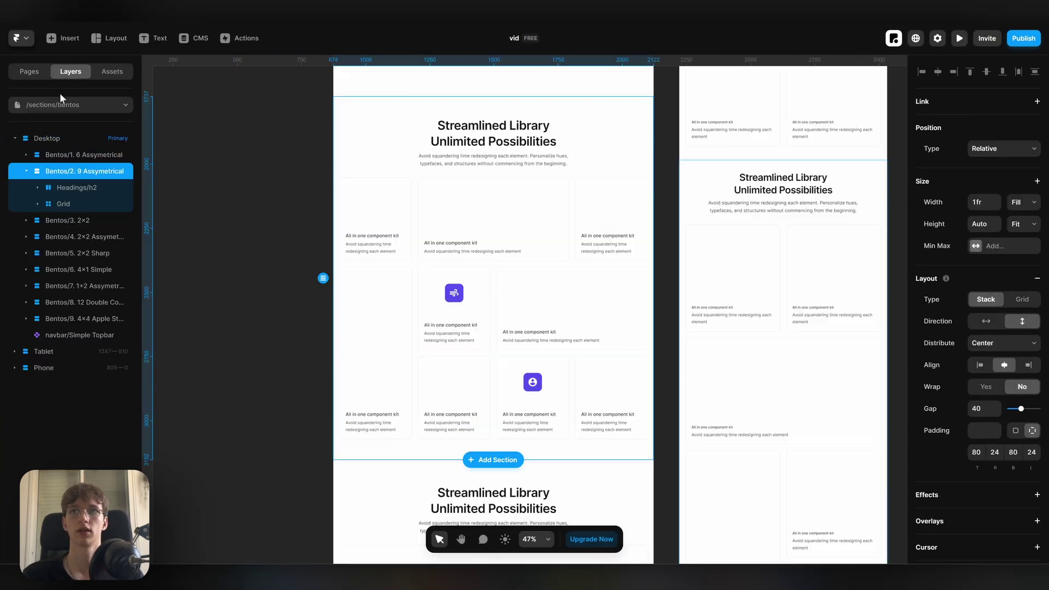
- Transfer the selected Bentos/2. 9 Assymetrical section to the Home page
left_click(32, 71)
left_click(64, 121)
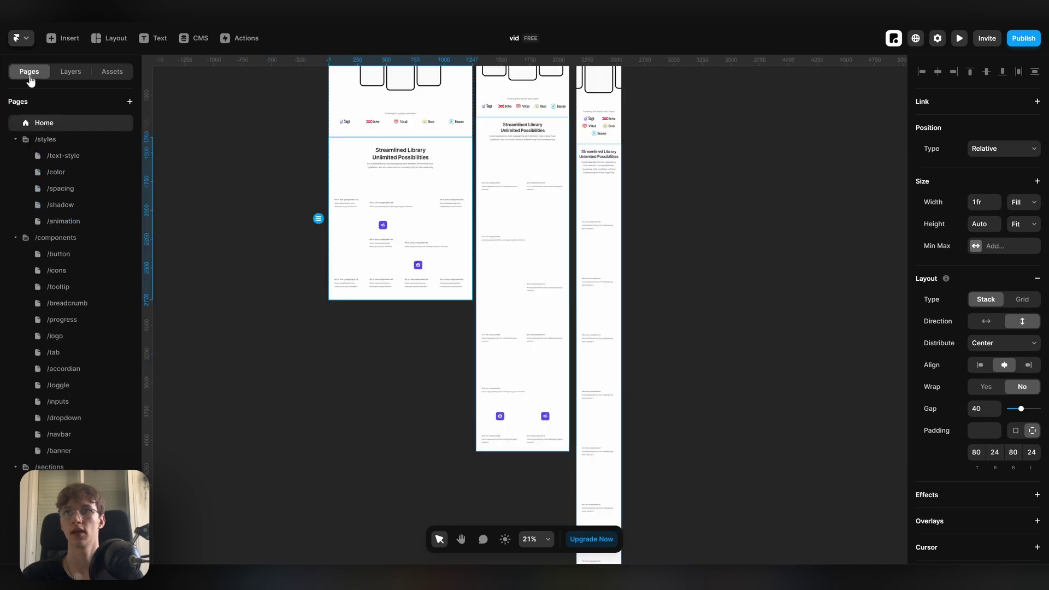
- Open the /footer sections page and select the Footers/Big CTA section for copying
scroll(58, 340, "down", 1)
scroll(77, 355, "down", 3)
left_click(79, 504)
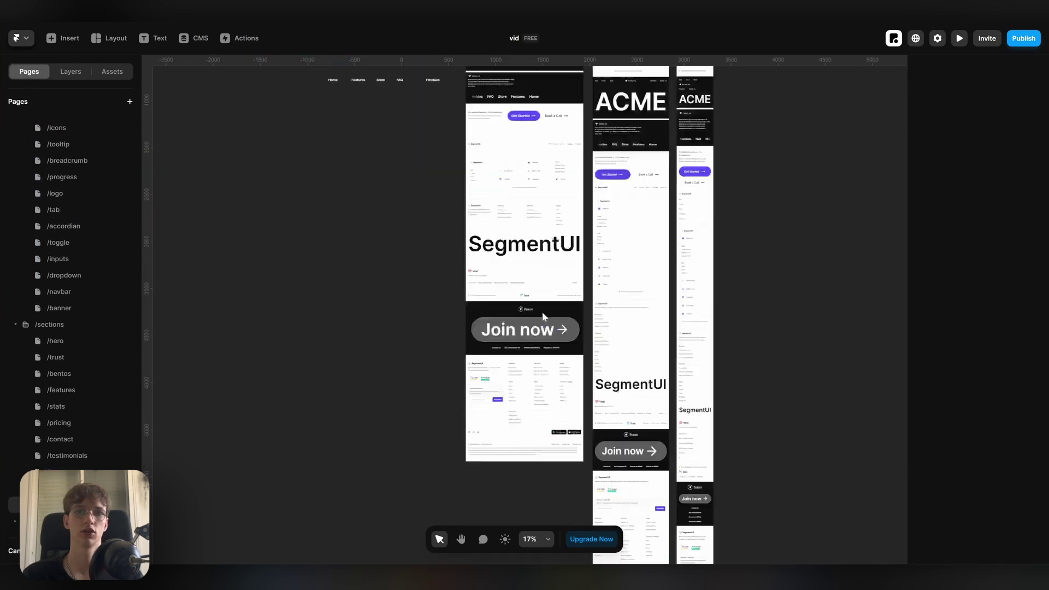
scroll(542, 295, "up", 2)
scroll(538, 247, "up", 5)
scroll(539, 247, "up", 3)
left_click(495, 248)
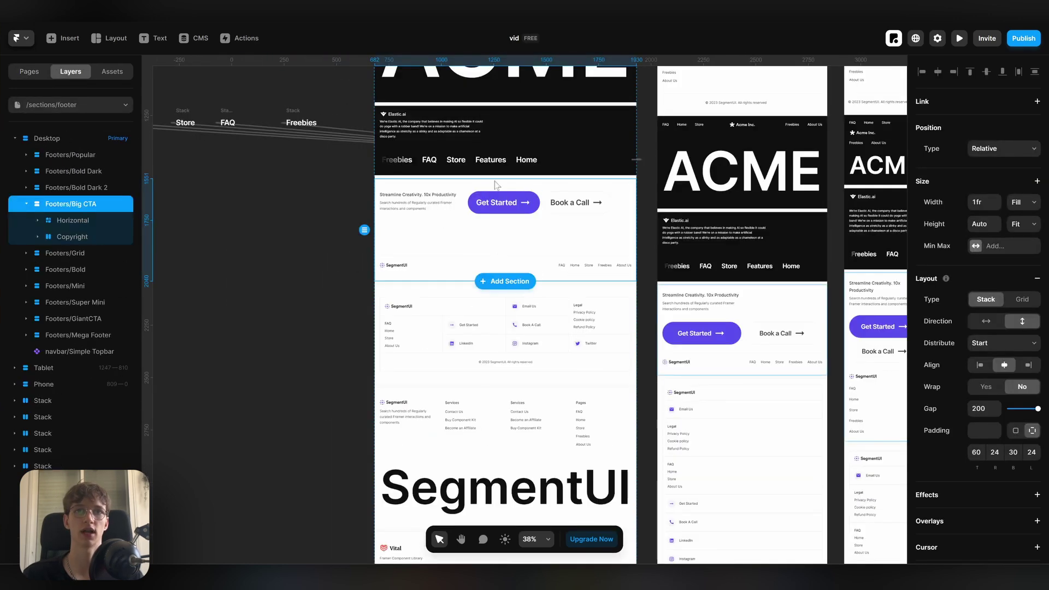
- Add the copied Footers/Big CTA section to the Home page's Desktop breakpoint
scroll(497, 234, "up", 3)
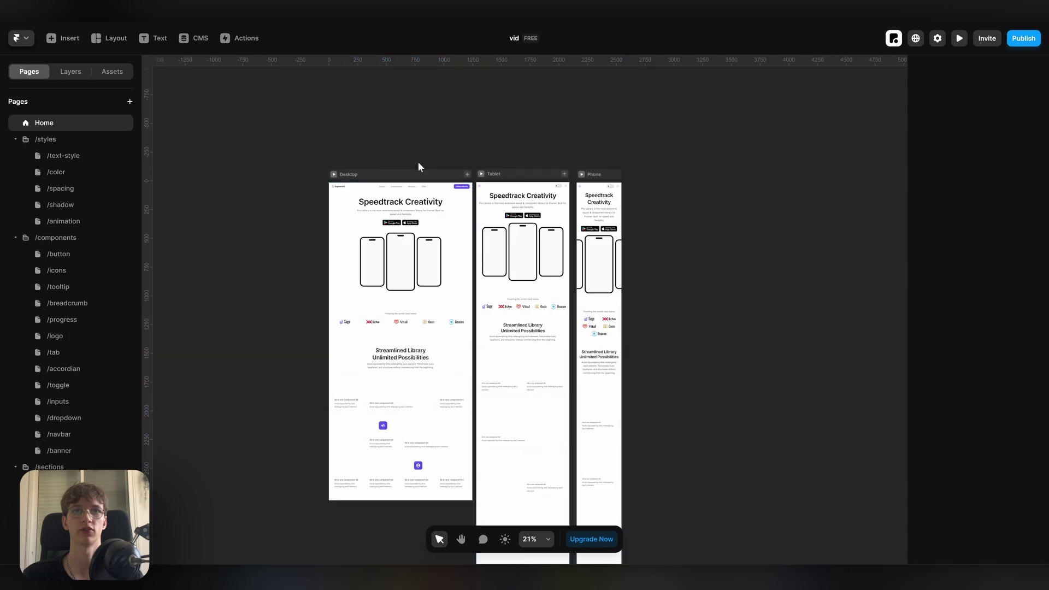
left_click(415, 171)
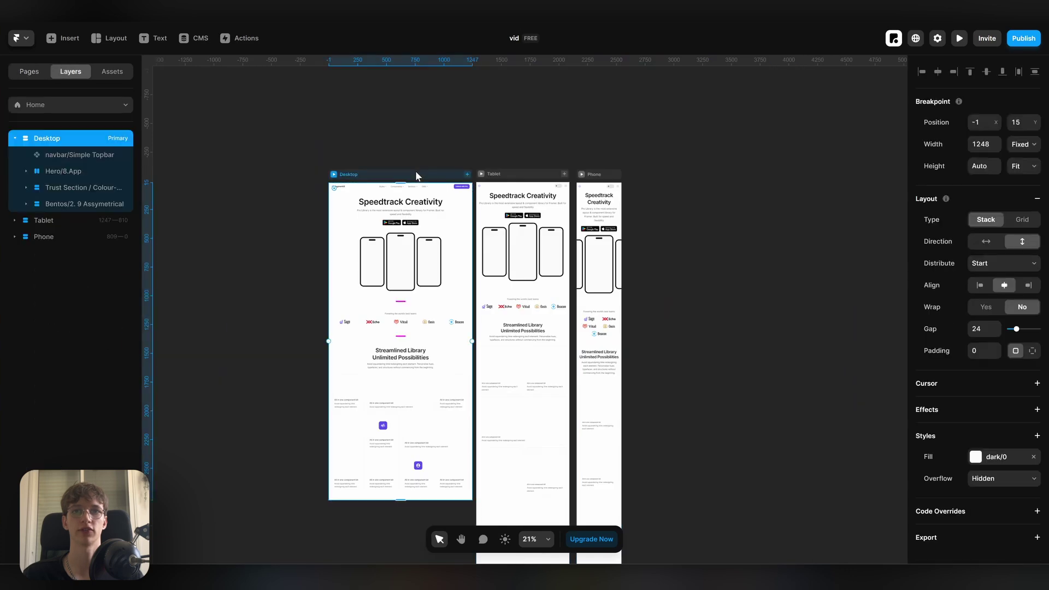
- View the project's color styles alongside the assembled Home page
left_click(12, 77)
left_click(106, 71)
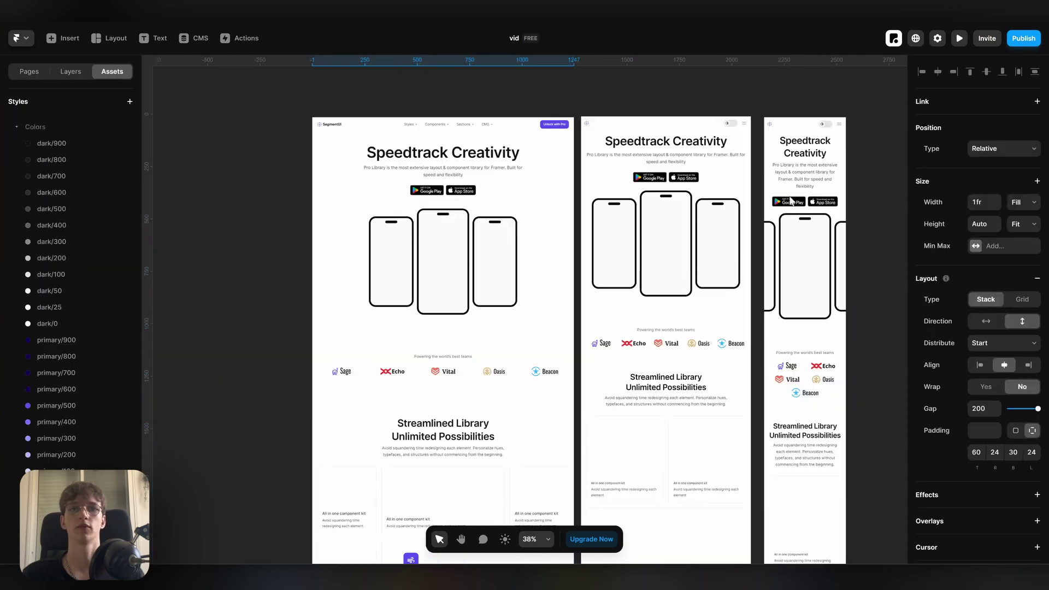
scroll(505, 223, "up", 2)
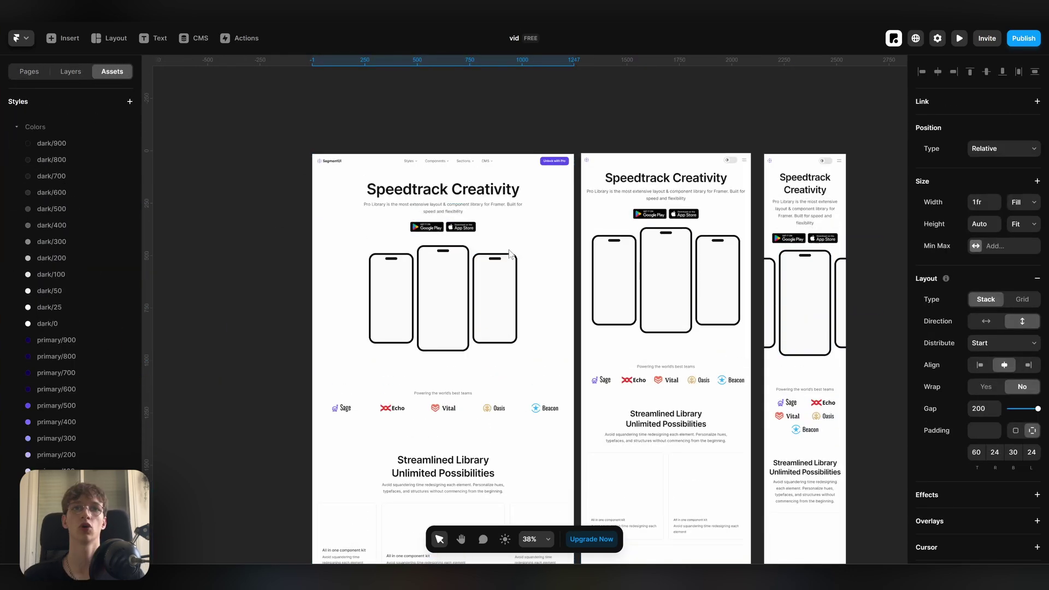
- Select the Speedtrack Creativity heading in the desktop hero and show the text styles available for it
left_click(372, 187)
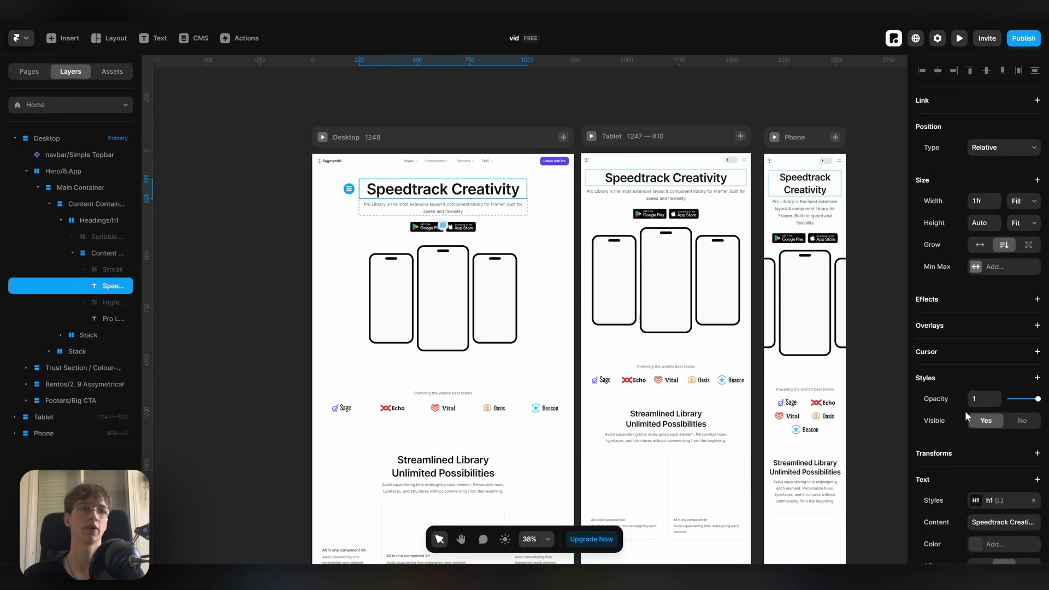
scroll(1000, 350, "down", 6)
left_click(1002, 339)
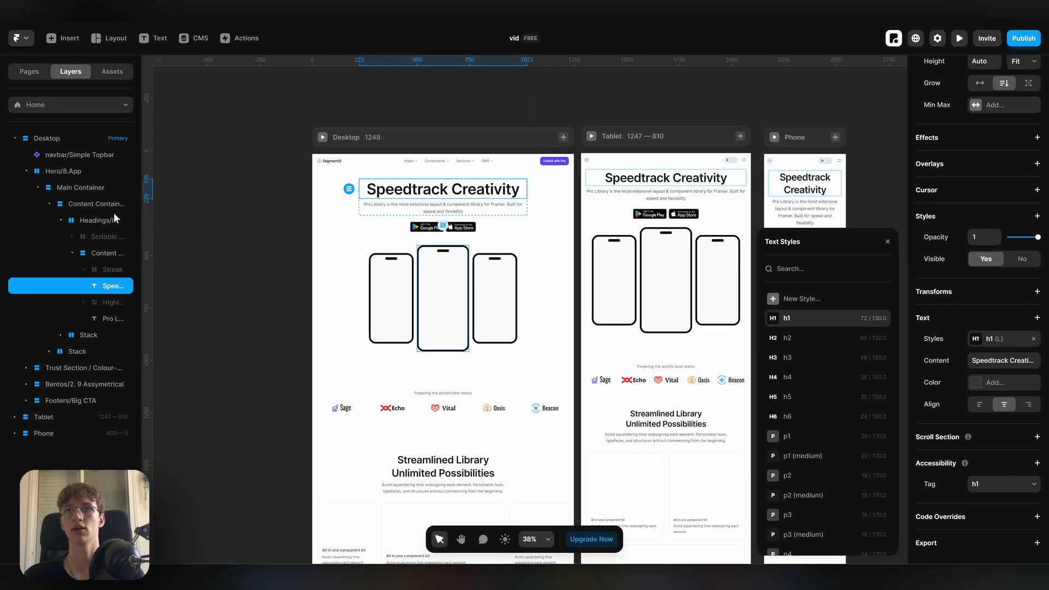
- Open the h1 text style's settings from the project assets and look over the page sections
left_click(100, 73)
left_click(106, 163)
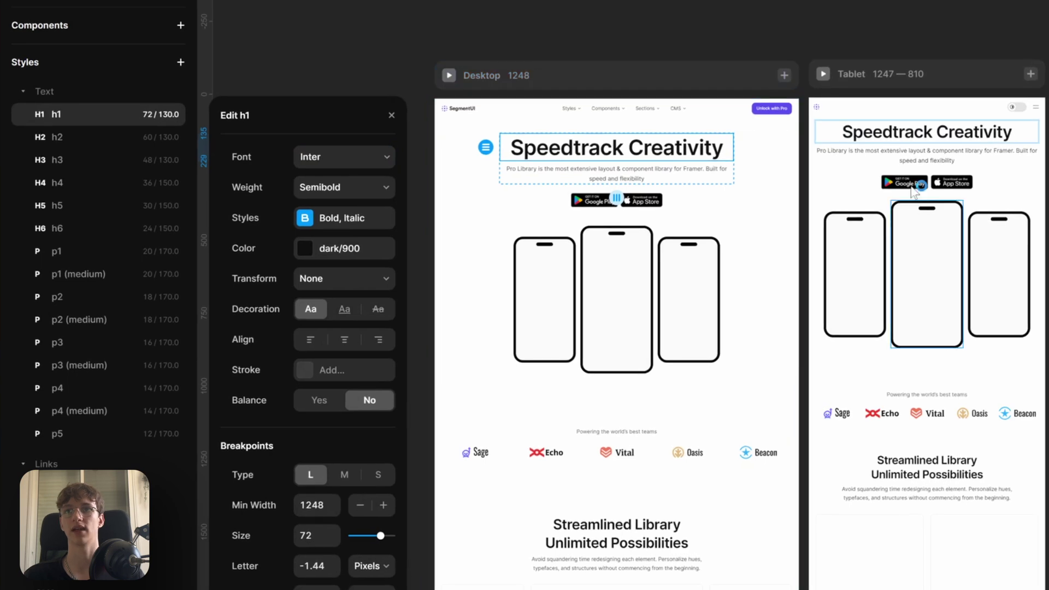
scroll(512, 374, "down", 2)
scroll(716, 414, "down", 1)
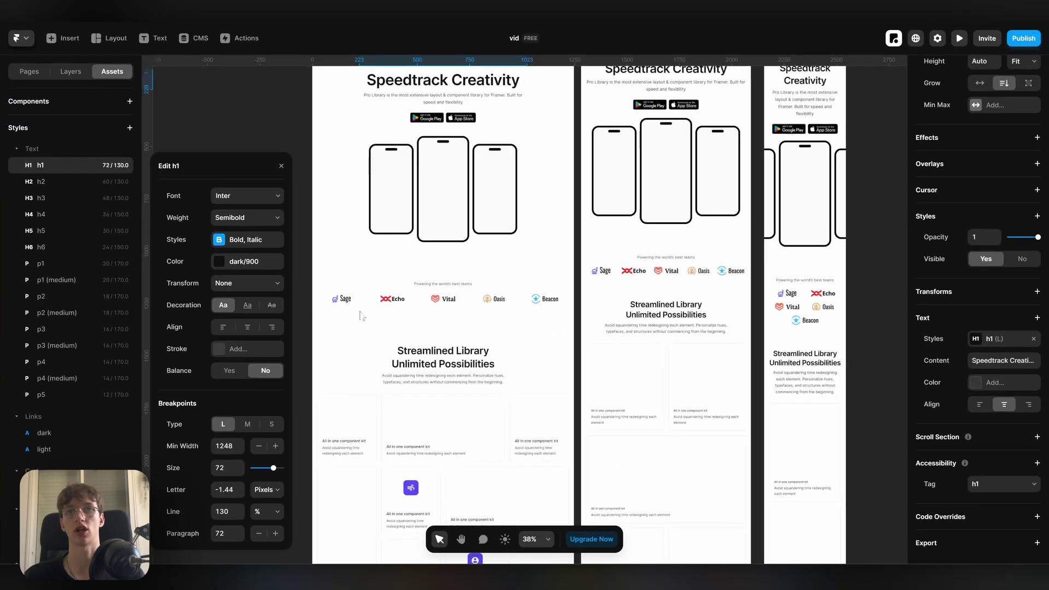
- Set the h1 text style's font to Switzer
left_click(247, 196)
type("swit")
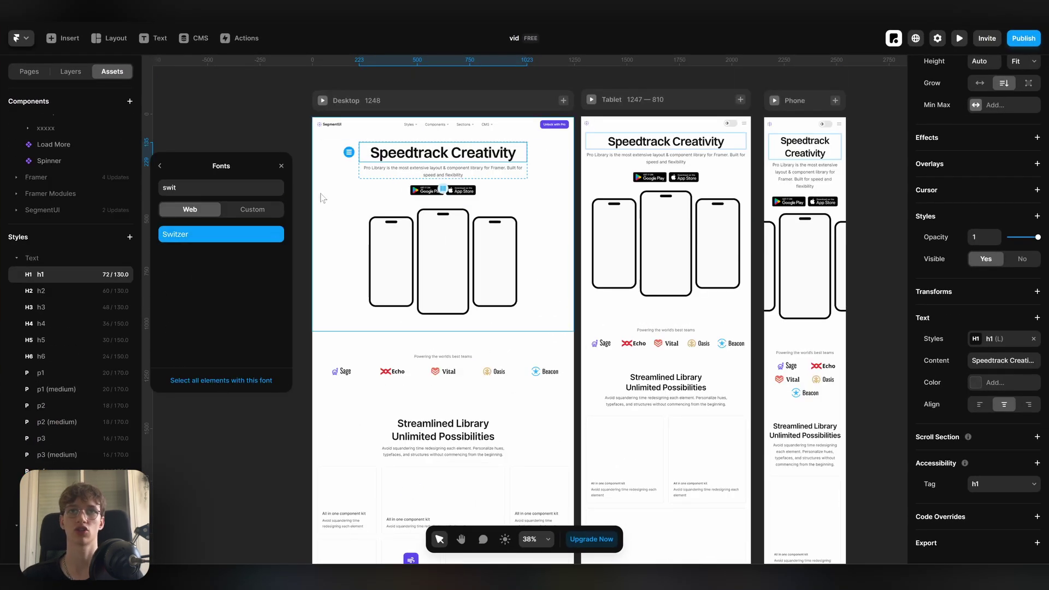
scroll(321, 320, "up", 1)
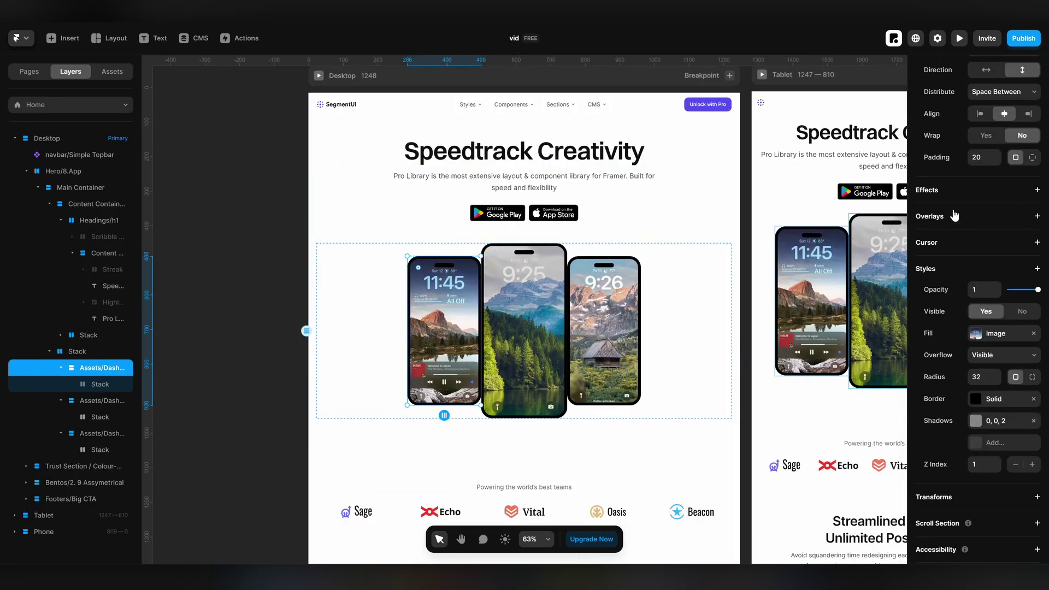
- Add a Scroll Transform effect to the two outer phone mockups in the desktop hero
left_click(1033, 185)
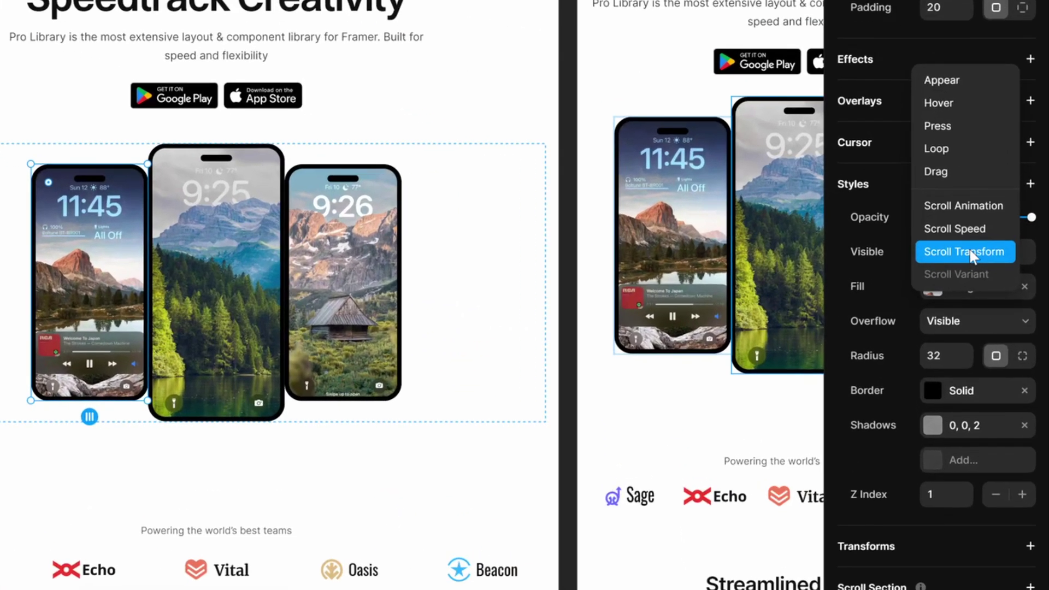
left_click(971, 255)
left_click(705, 175)
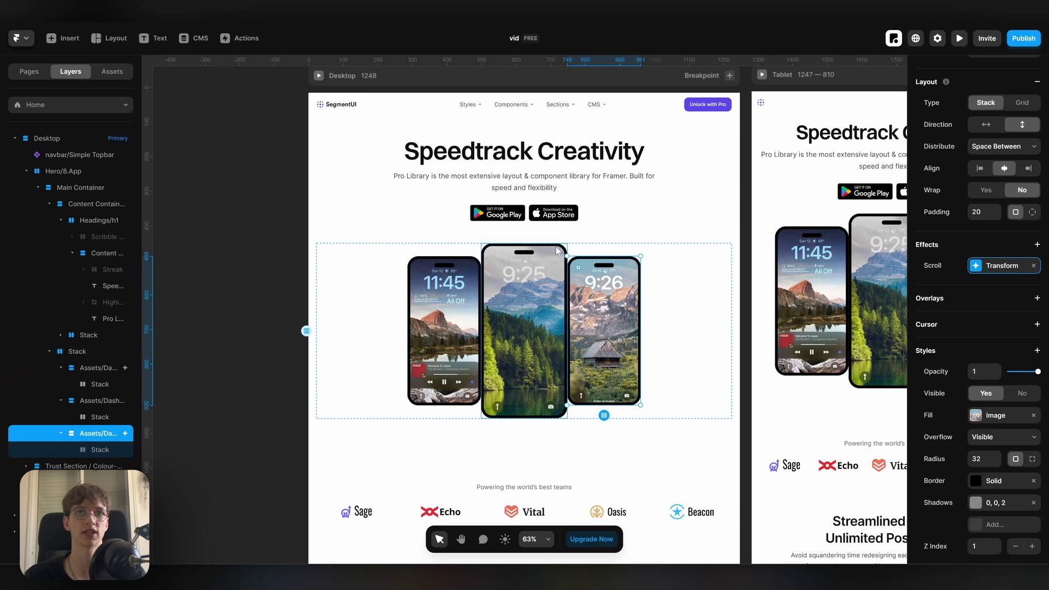
- Select all three hero phone mockups and set their corner radius to 40 and their border color to dark/100
left_click(561, 250, "shift")
left_click(437, 263, "shift")
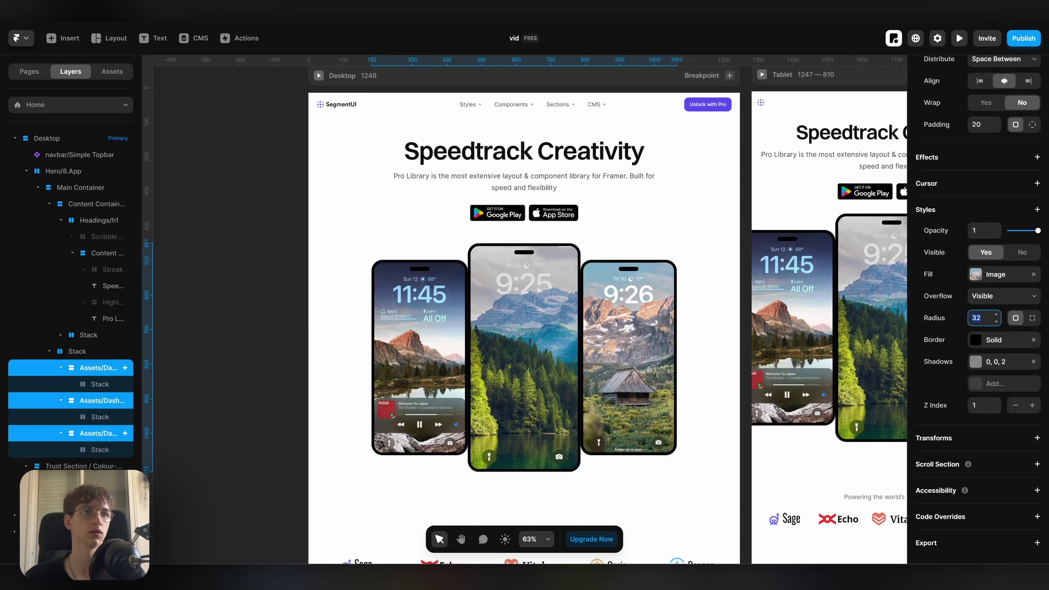
key("Return")
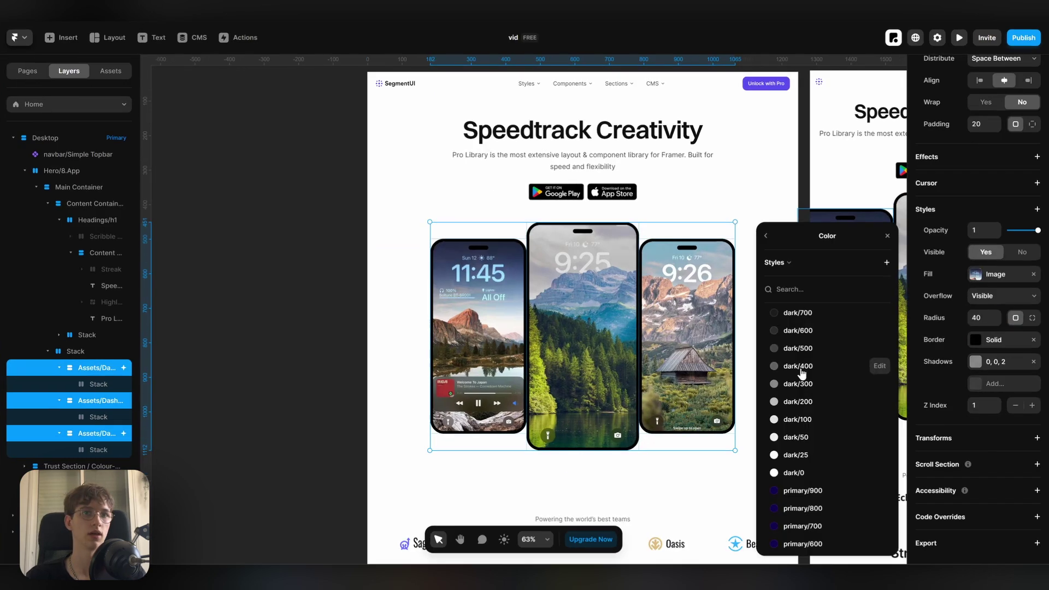
left_click(801, 367)
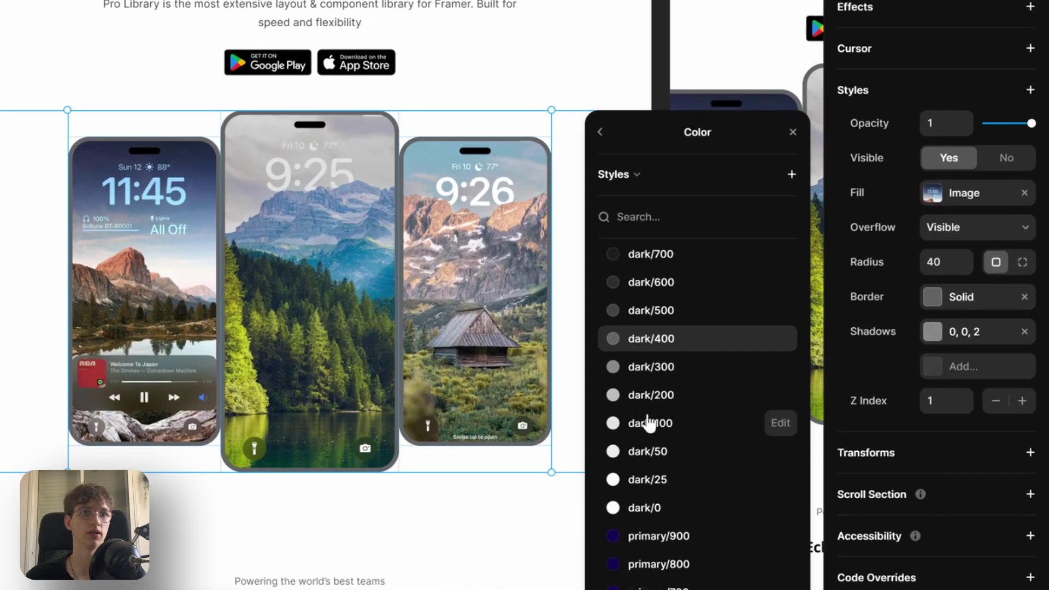
left_click(798, 417)
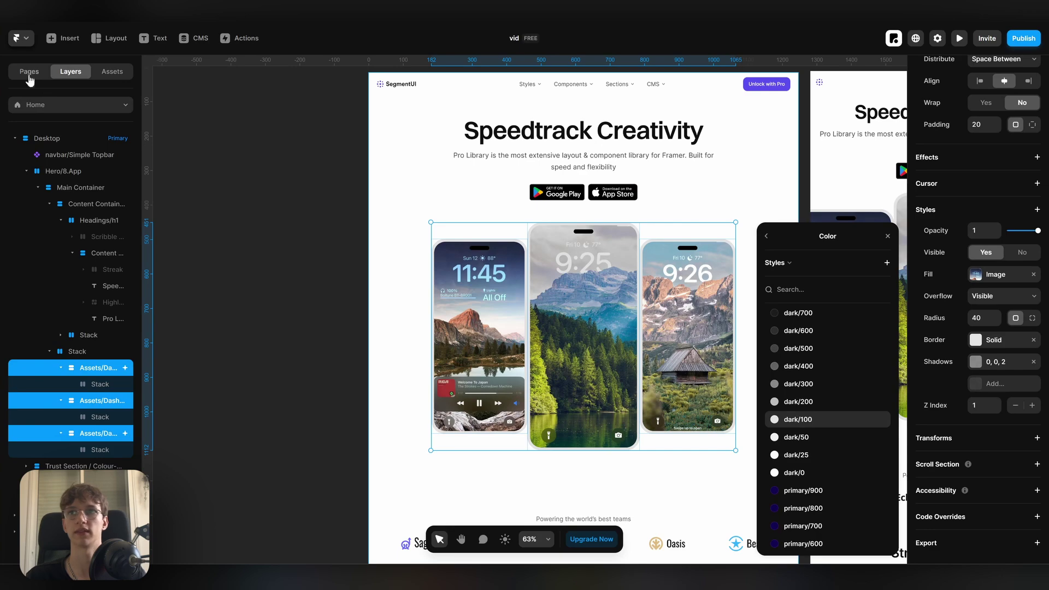
- Copy the Realistic shadow from the XL sample under Card Shadows on the /shadow styles page
left_click(30, 77)
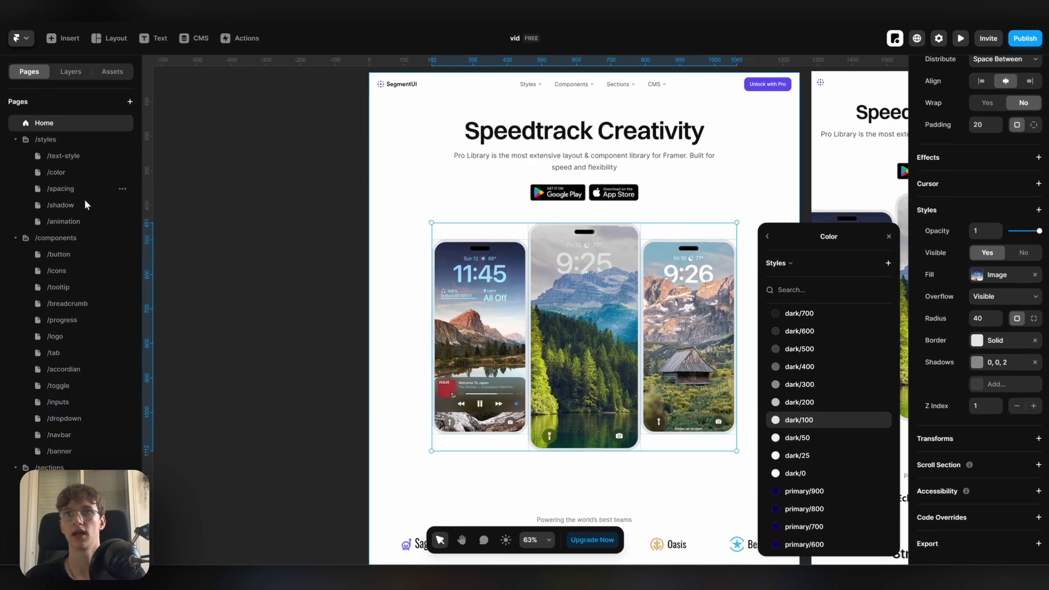
left_click(82, 203)
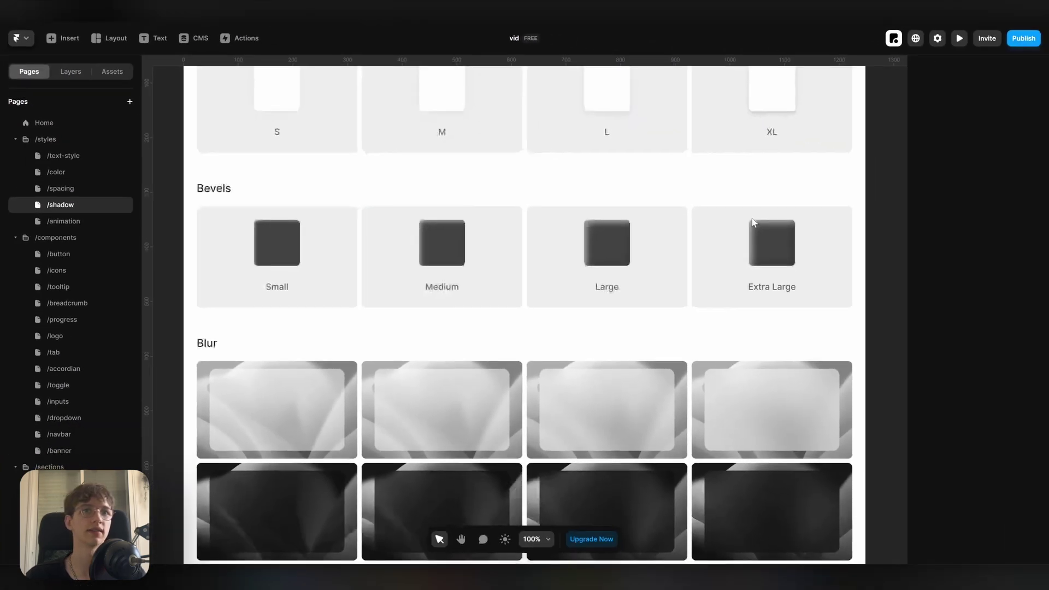
scroll(754, 241, "down", 2)
scroll(768, 218, "up", 3)
left_click(764, 176)
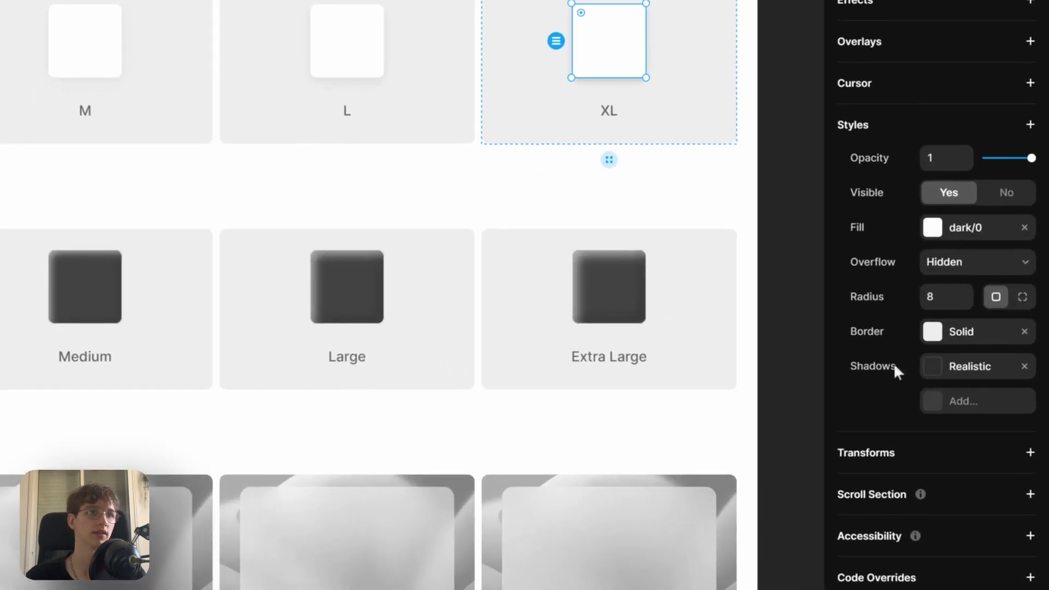
right_click(951, 539)
left_click(927, 383)
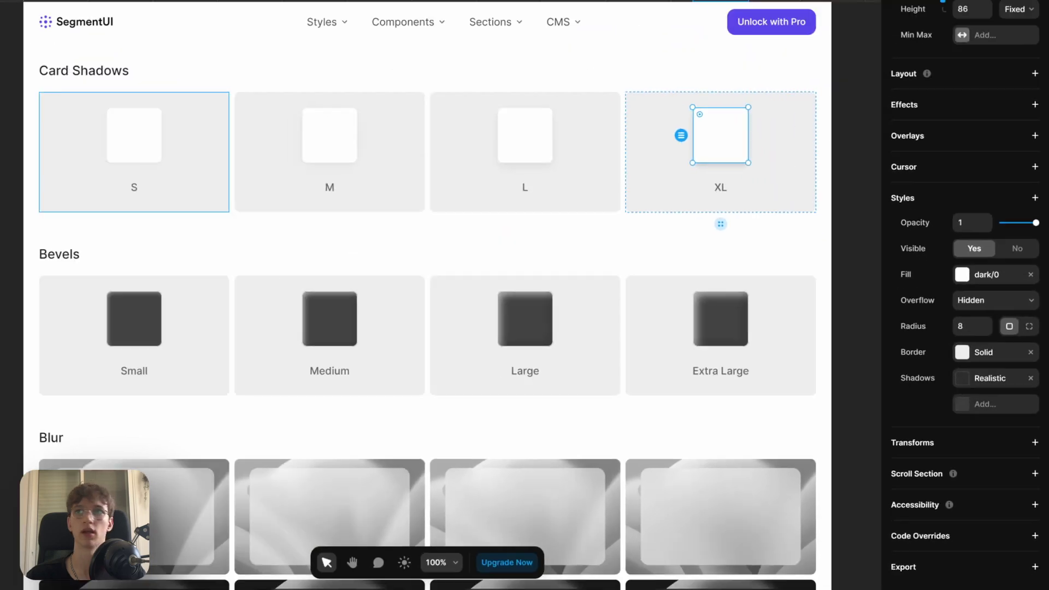
- Apply the copied Realistic shadow to the three phone mockups on Home and set its Y offset to 19
left_click(52, 123)
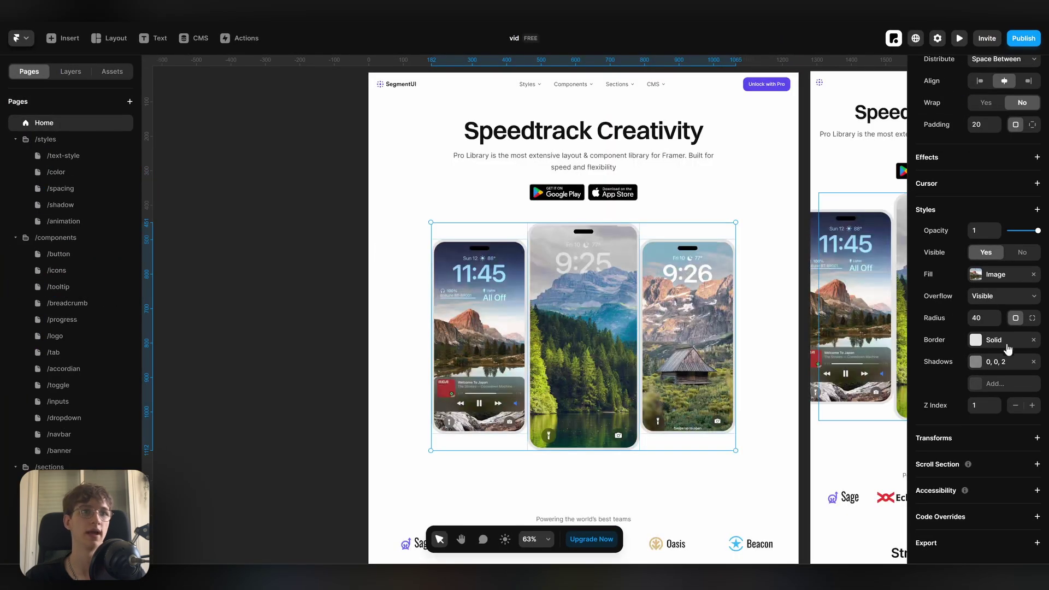
left_click(1000, 405)
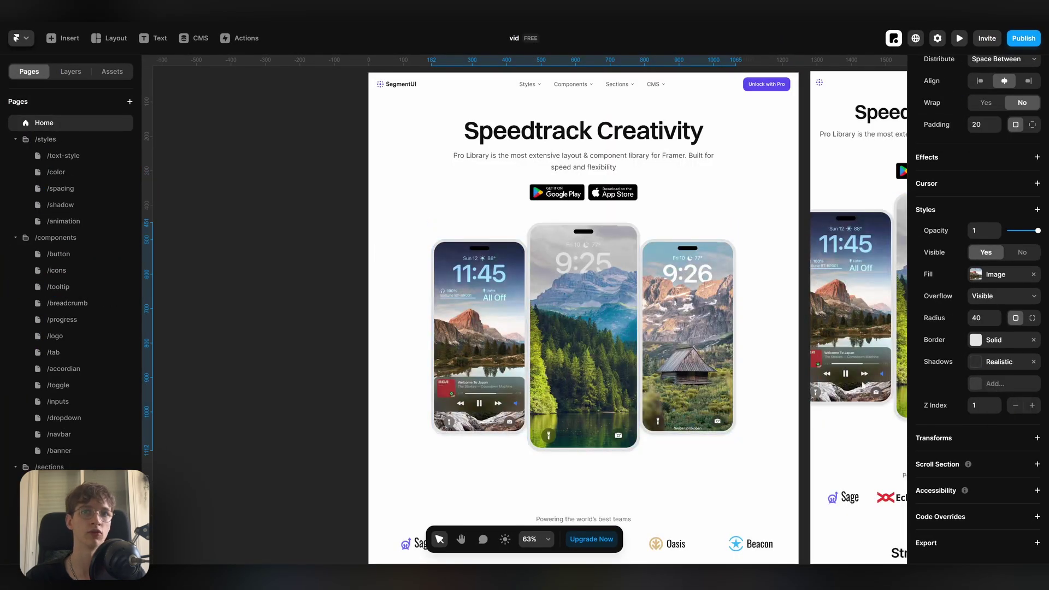
left_click(999, 362)
left_click_drag(847, 483, 847, 468)
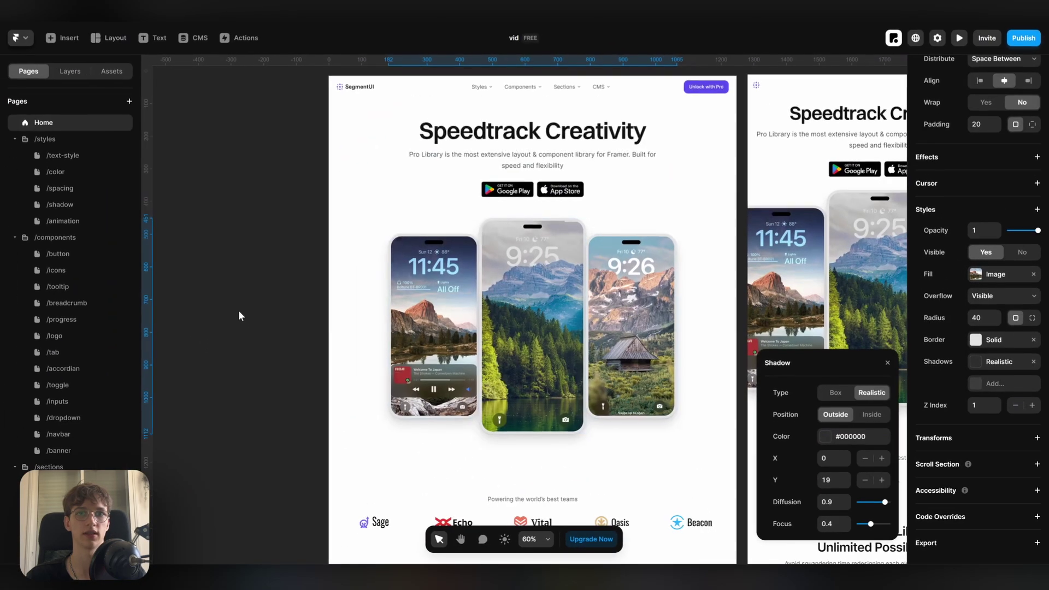
- Preview the Home page and scroll through the hero to check the phones' scroll animation and shadows
key("ctrl+p")
scroll(692, 254, "down", 6)
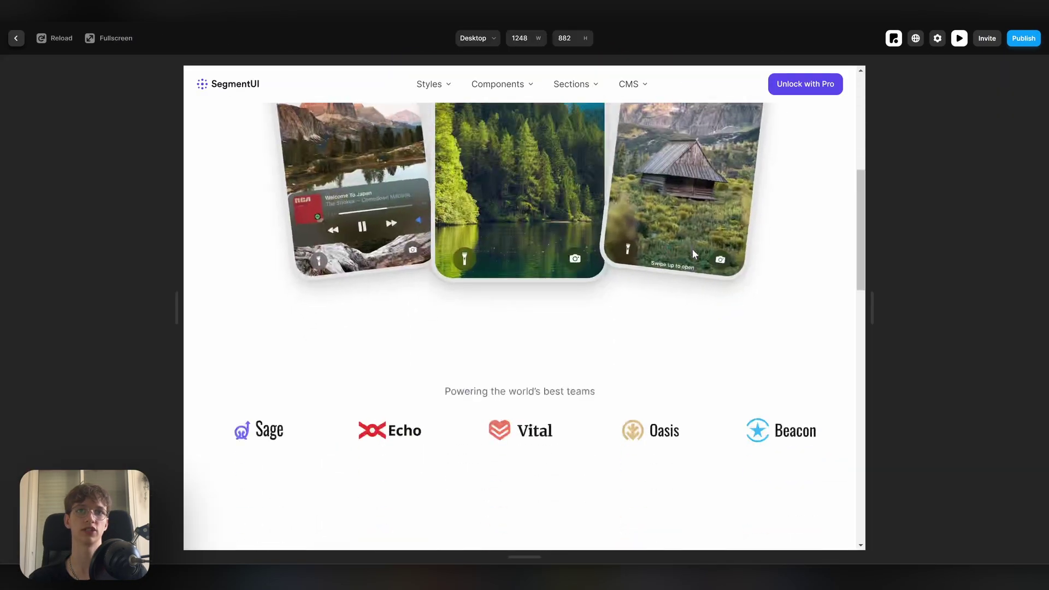
scroll(693, 254, "up", 6)
scroll(692, 254, "down", 5)
scroll(693, 255, "up", 5)
key("ctrl+p")
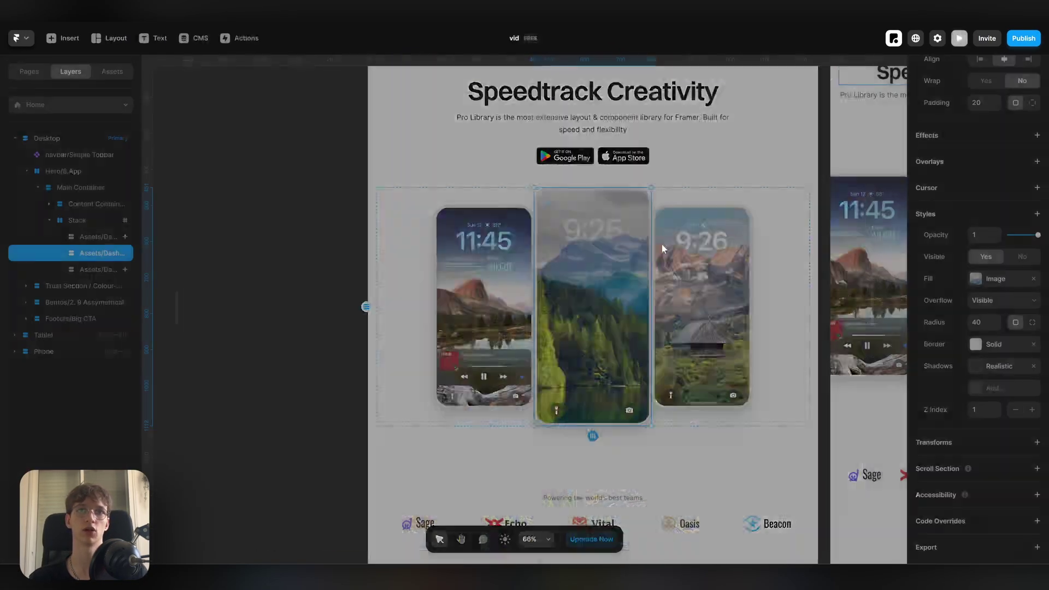
- Change the hero heading to "Lock Screen" and narrow the description below it to a fixed width of 532
scroll(661, 244, "up", 1)
scroll(661, 244, "down", 2)
triple_click(637, 180)
type("Lock Screen")
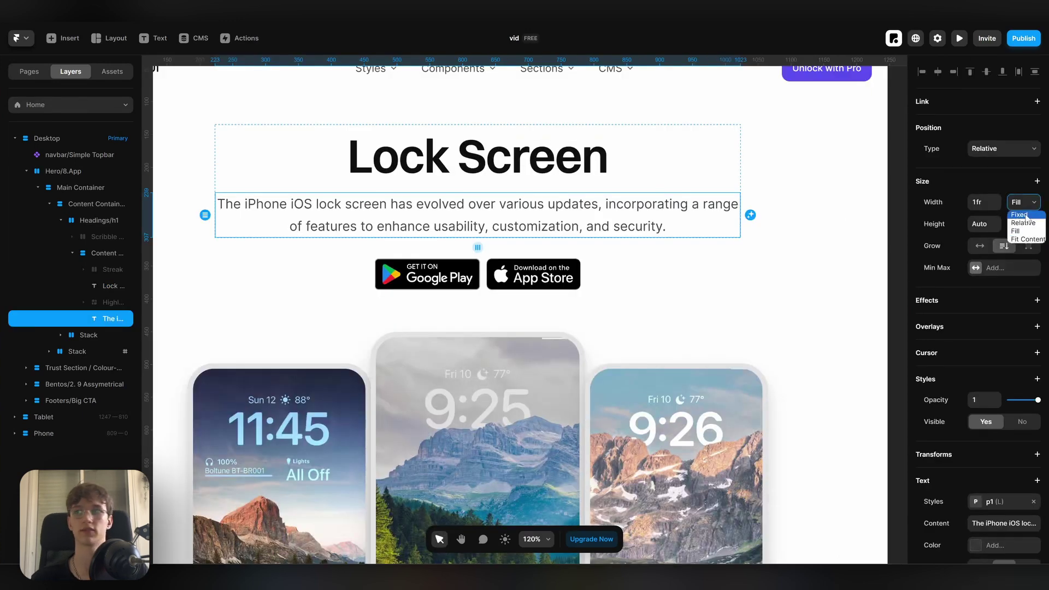
left_click_drag(739, 212, 653, 216)
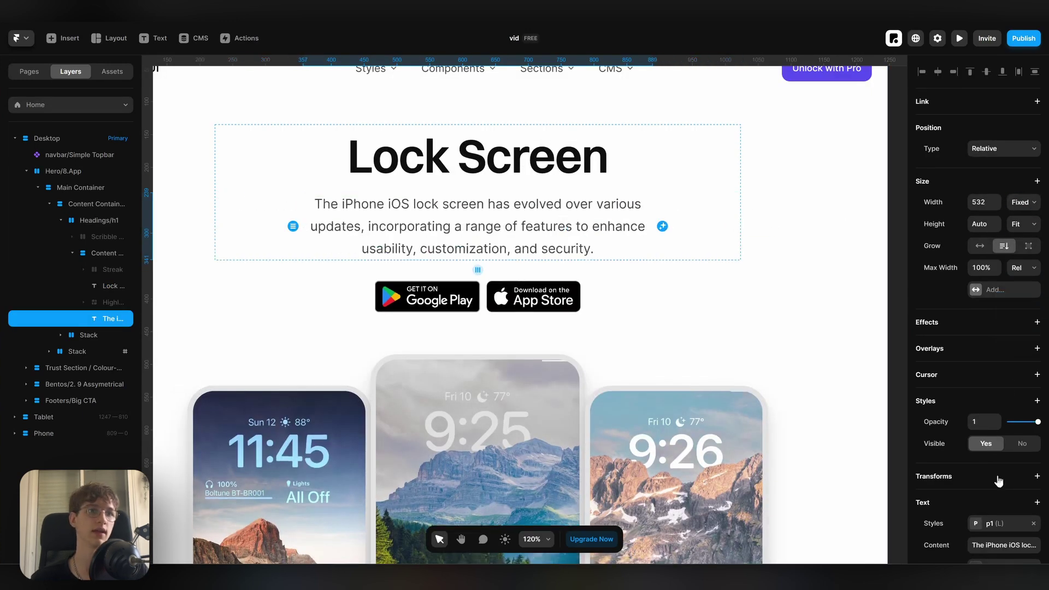
- Edit the description's p1 text style and set its line height to 120%
left_click(997, 527)
left_click(880, 423)
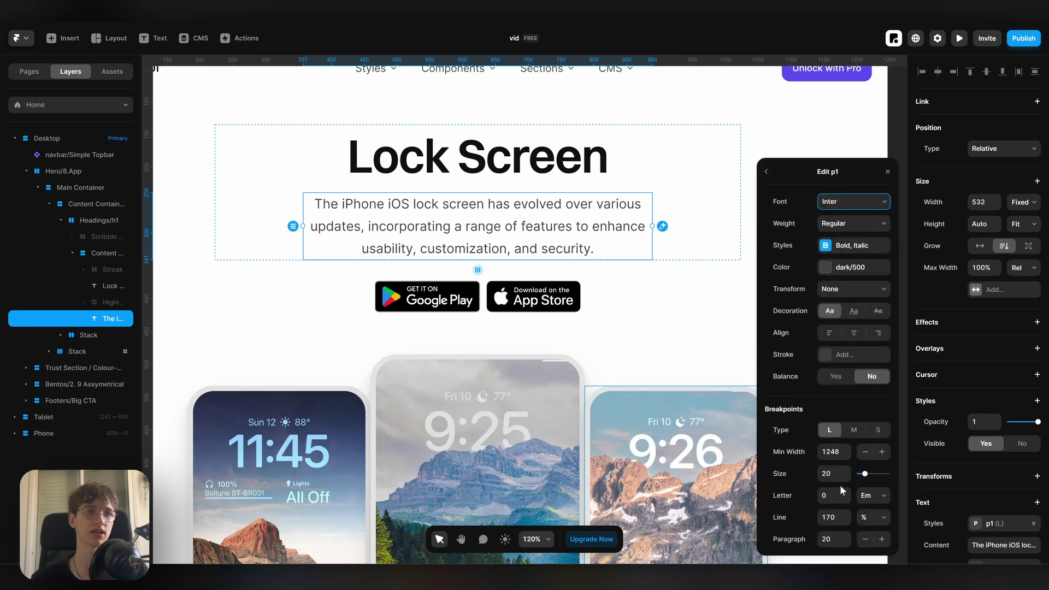
key("shift+Down")
key("shift+Down")
key("shift+Down")
key("shift+Down")
key("shift+Down")
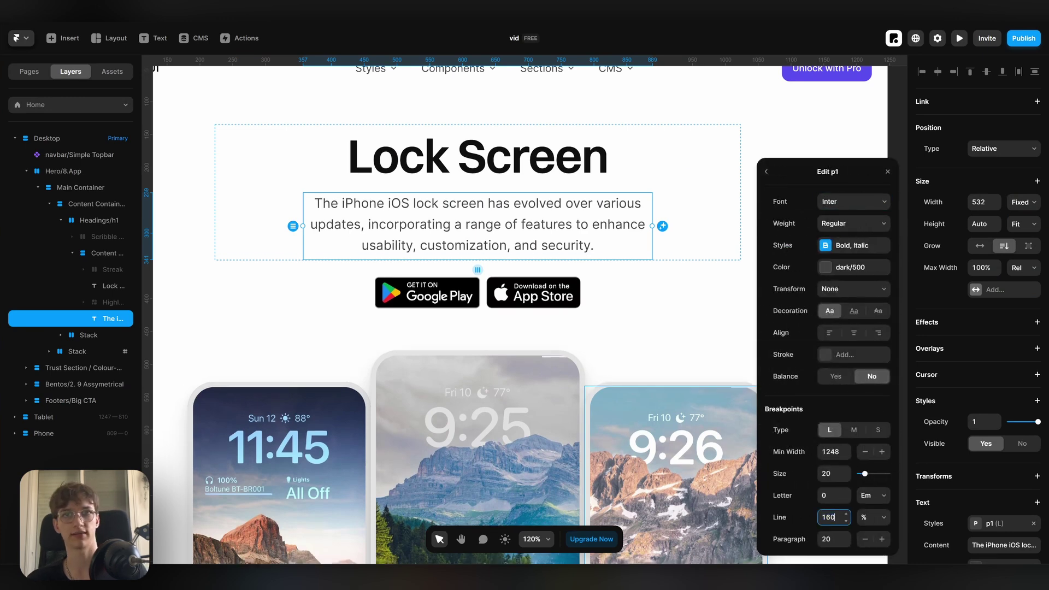
key("shift+Up")
key("shift+Down")
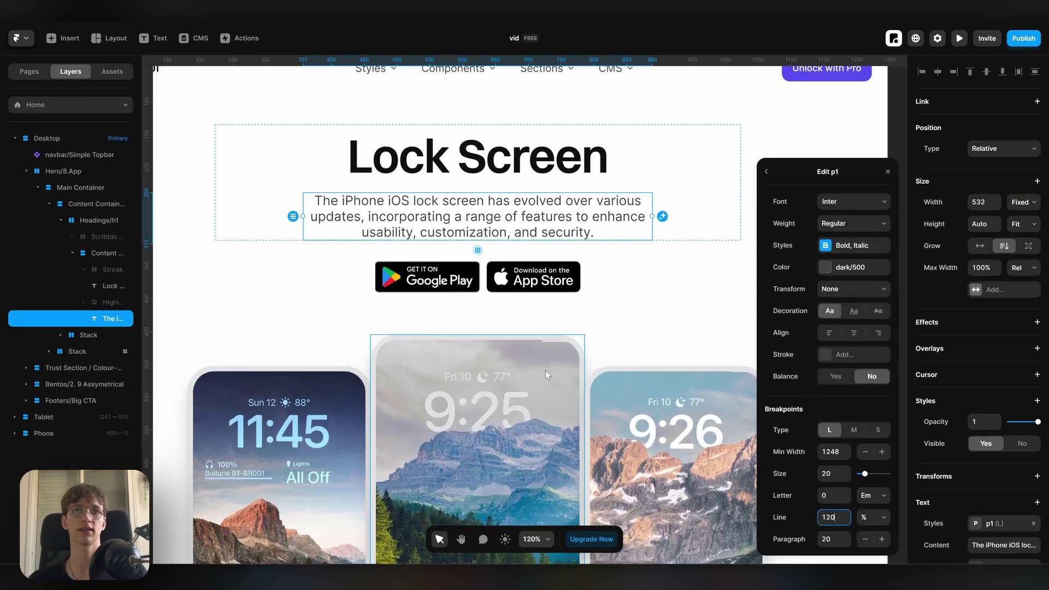
- Set the p1 text style's weight to Medium and change its font to Switzer
scroll(545, 370, "up", 3)
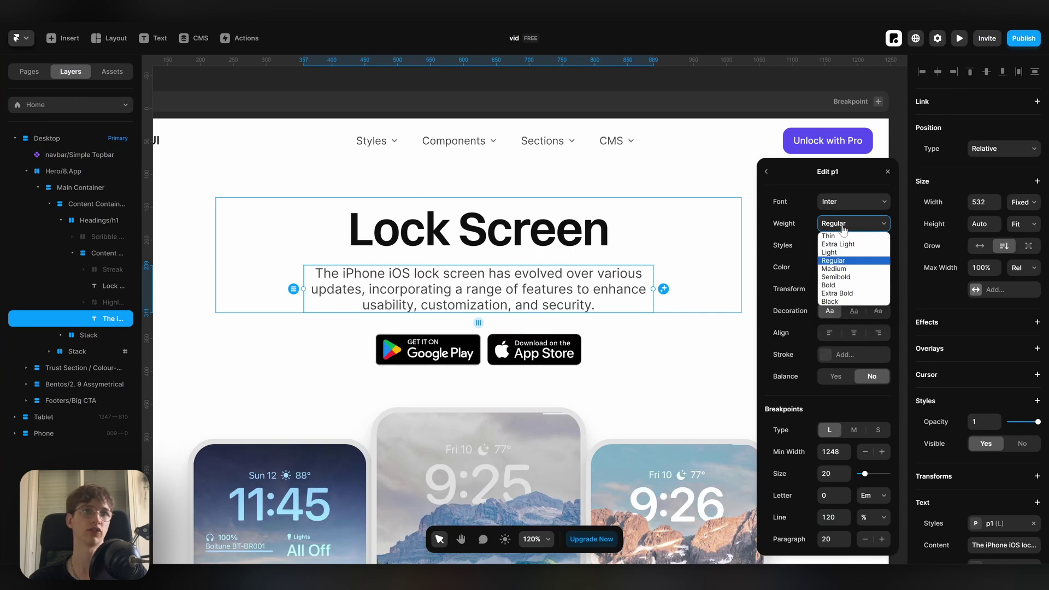
left_click(837, 269)
left_click(853, 202)
scroll(827, 356, "down", 3)
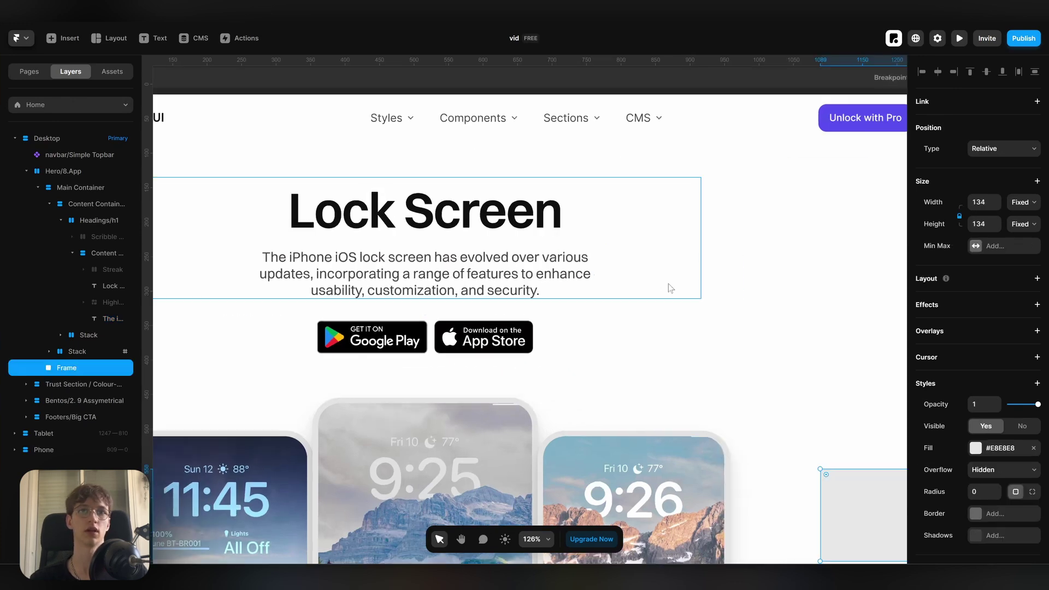
- Add a 104 by 104 frame with a corner radius of 25 and a white Phosphor person icon above the Lock Screen heading
scroll(668, 284, "down", 5)
left_click(729, 284)
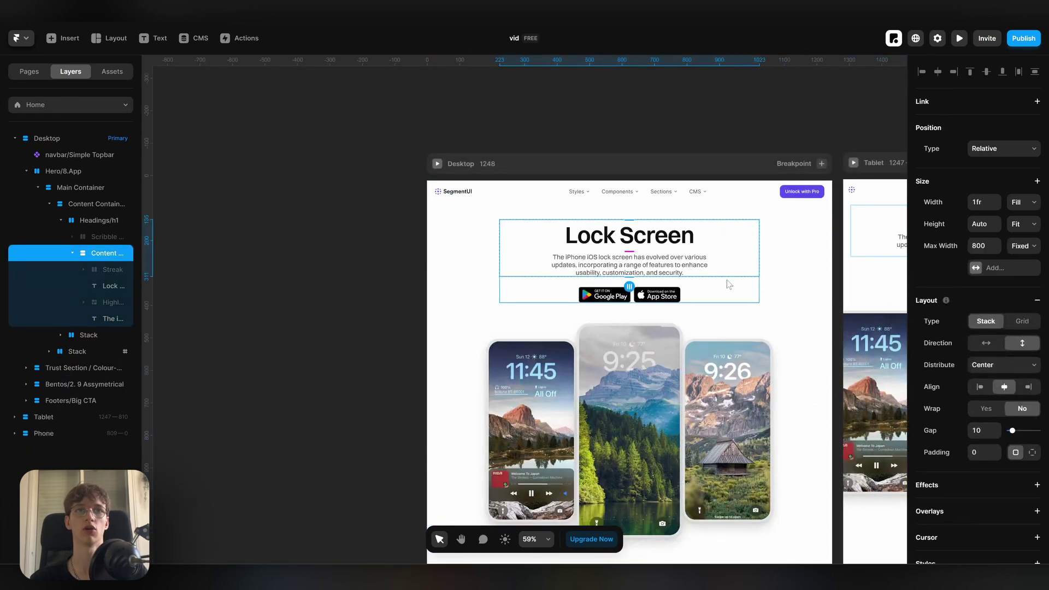
key("Escape")
key("f")
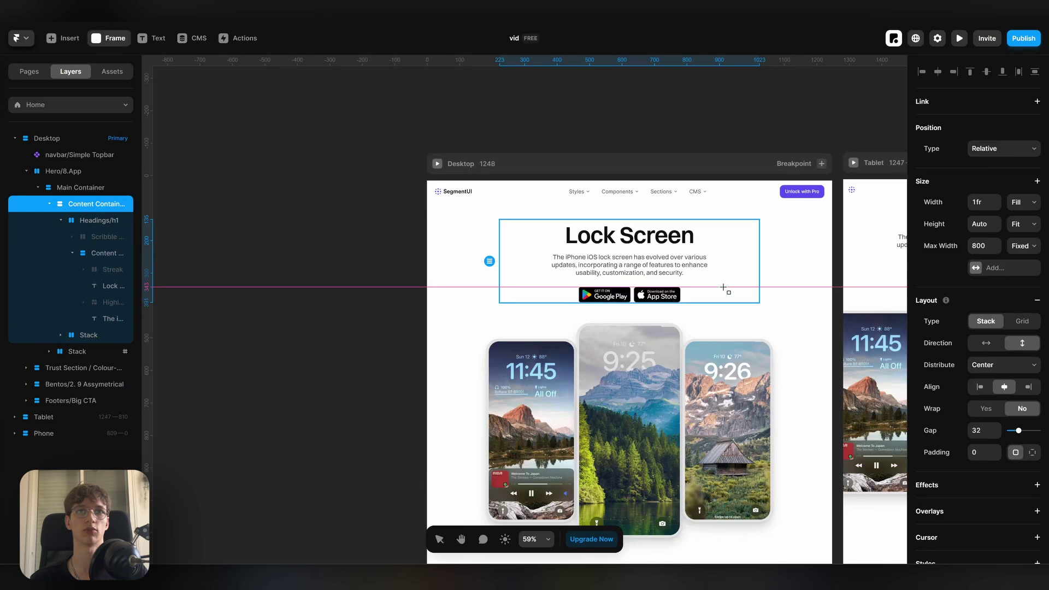
left_click(681, 266)
scroll(628, 224, "up", 5)
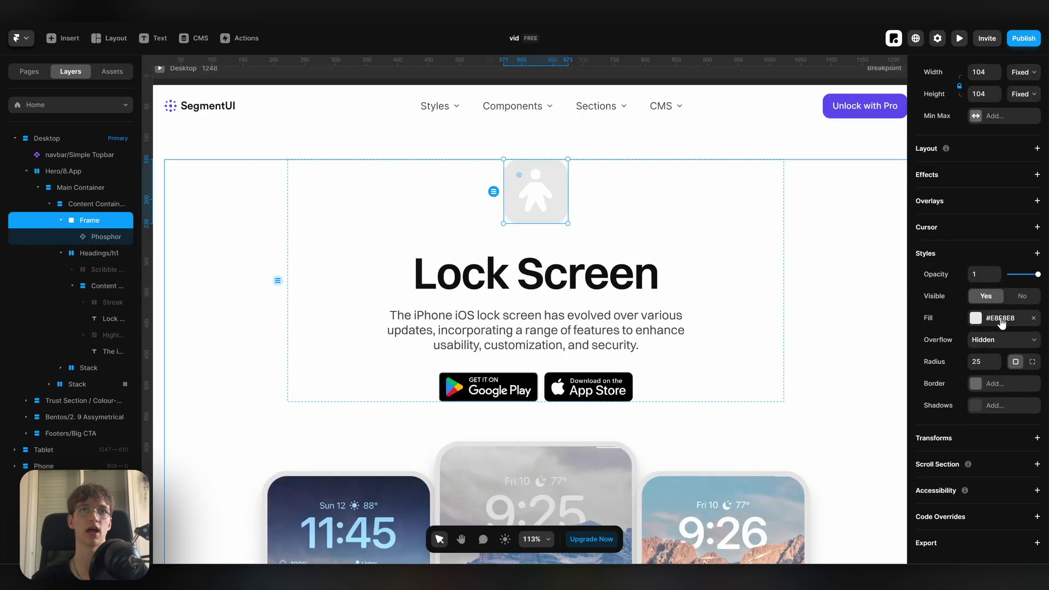
- Give the icon frame a linear gradient fill using the primary/500 and primary/300 color styles
left_click(1000, 322)
scroll(847, 457, "down", 3)
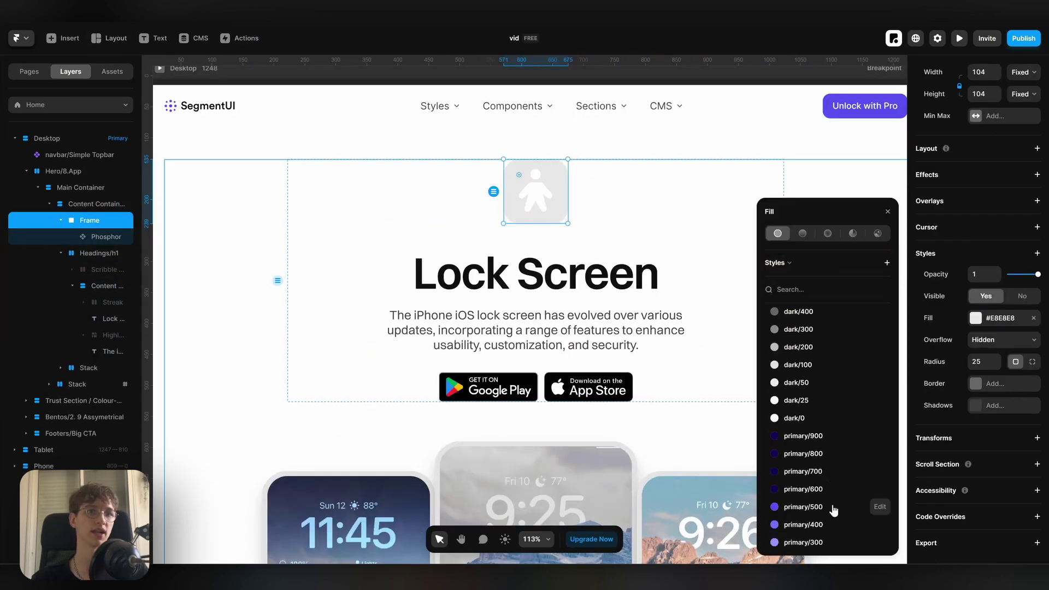
left_click(804, 507)
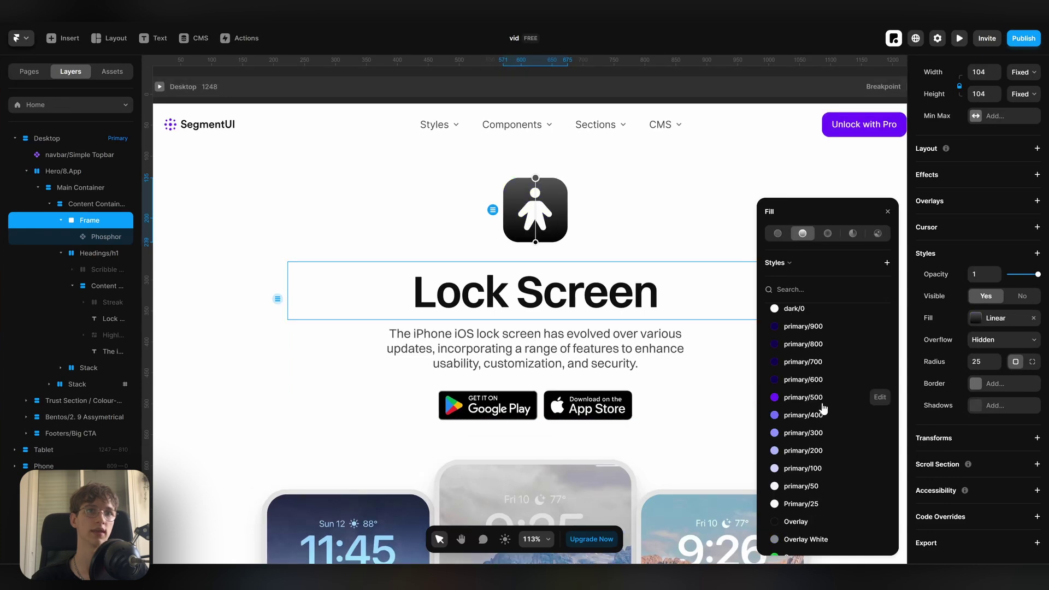
left_click(803, 233)
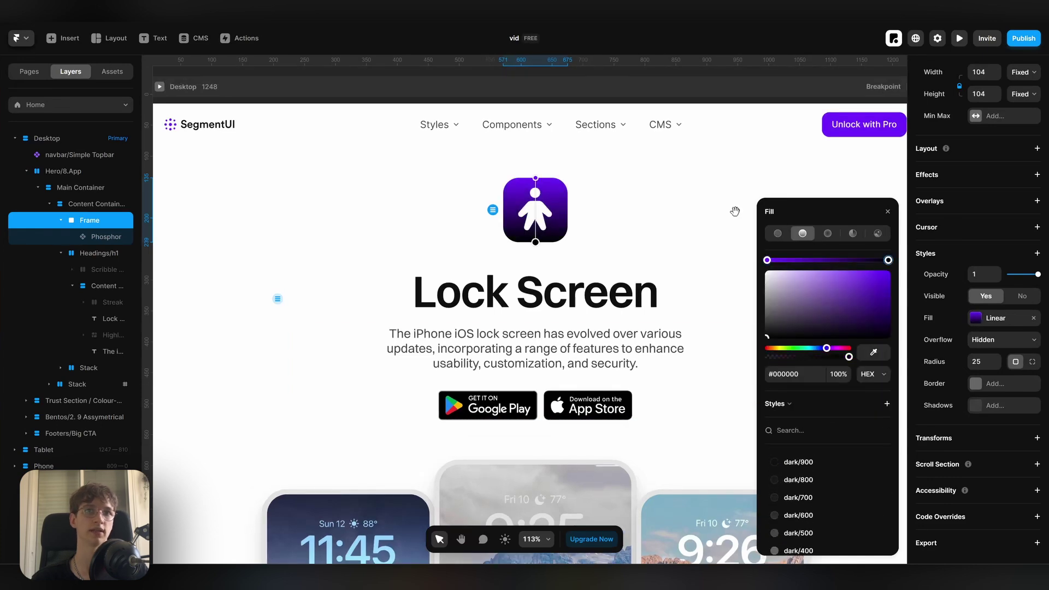
scroll(825, 383, "down", 4)
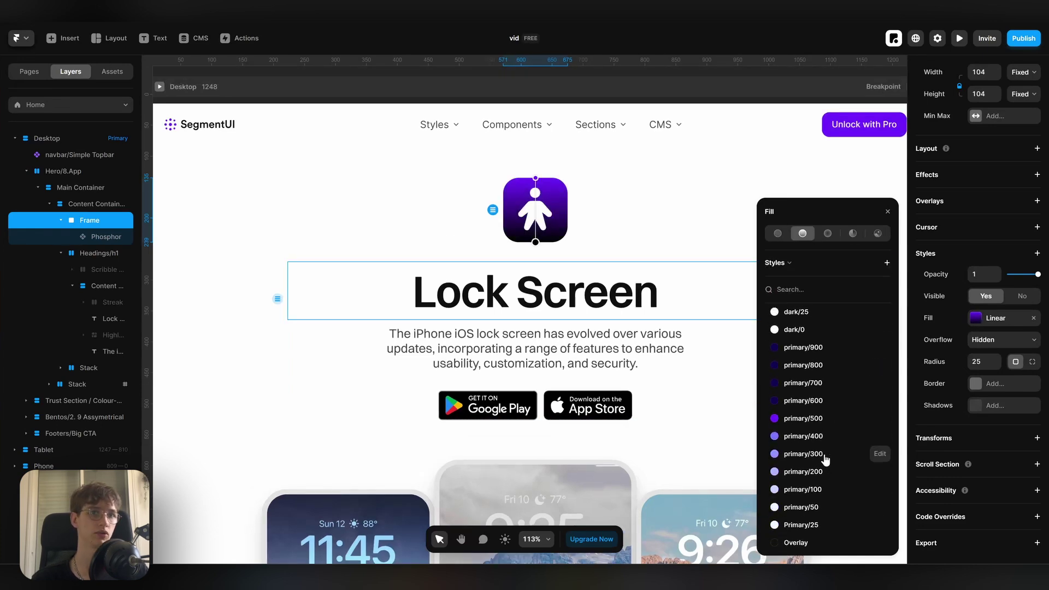
left_click(803, 454)
left_click(871, 455)
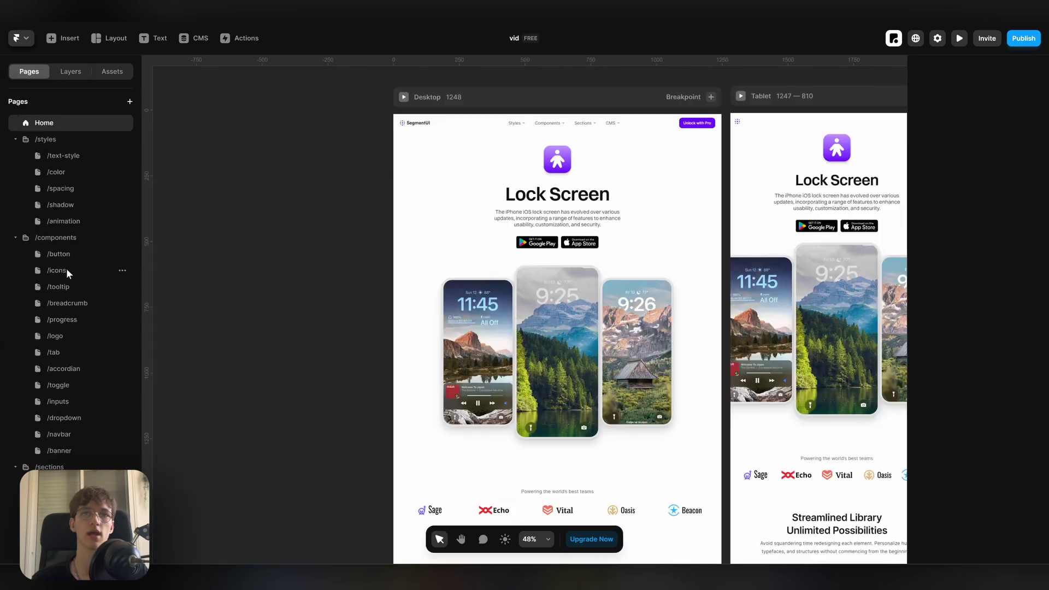
- Replace the hero's Google Play and App Store badges with the Start Free Trial button from the /button page, and set its radius to 99
left_click(64, 255)
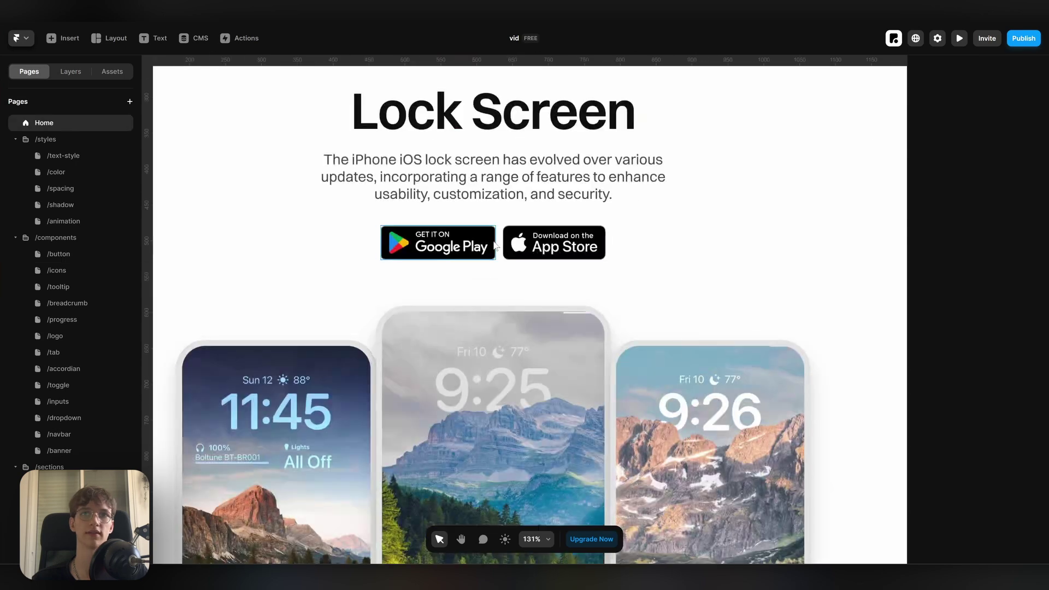
left_click(502, 248)
key("ctrl+v")
left_click(522, 253)
key("Delete")
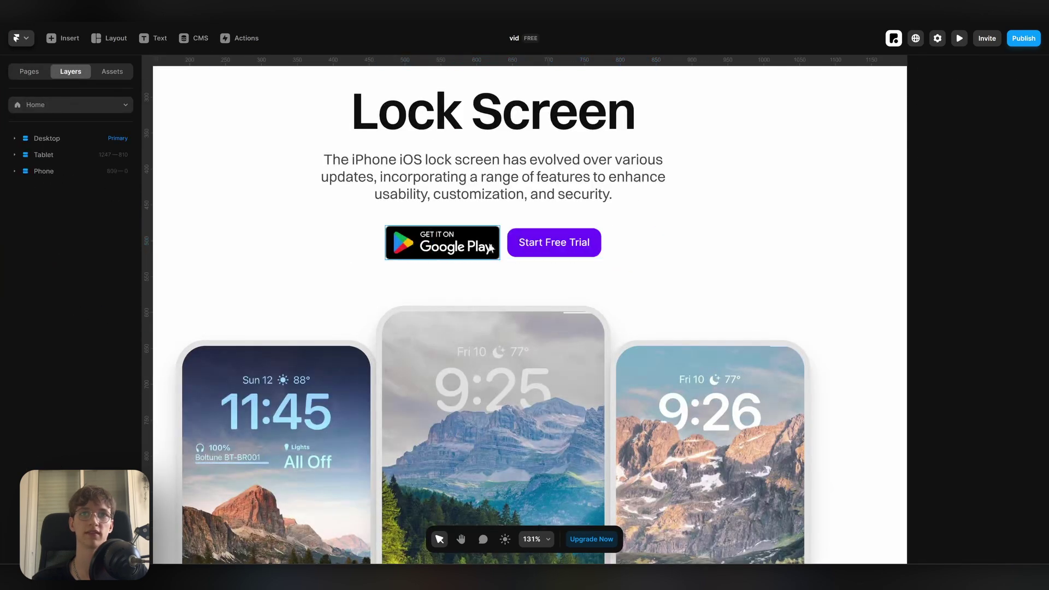
left_click(451, 242)
key("Delete")
left_click(484, 245)
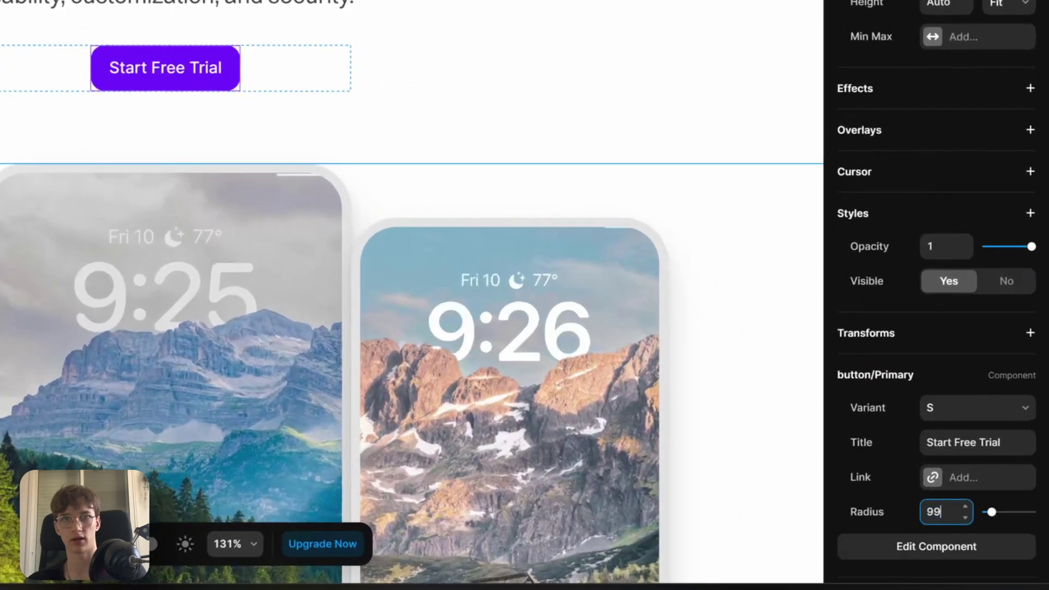
- Change the hero button's title to "Download now" and include a circled down-arrow Phosphor icon after the text in its component
key("Return")
left_click(977, 442)
type("Download")
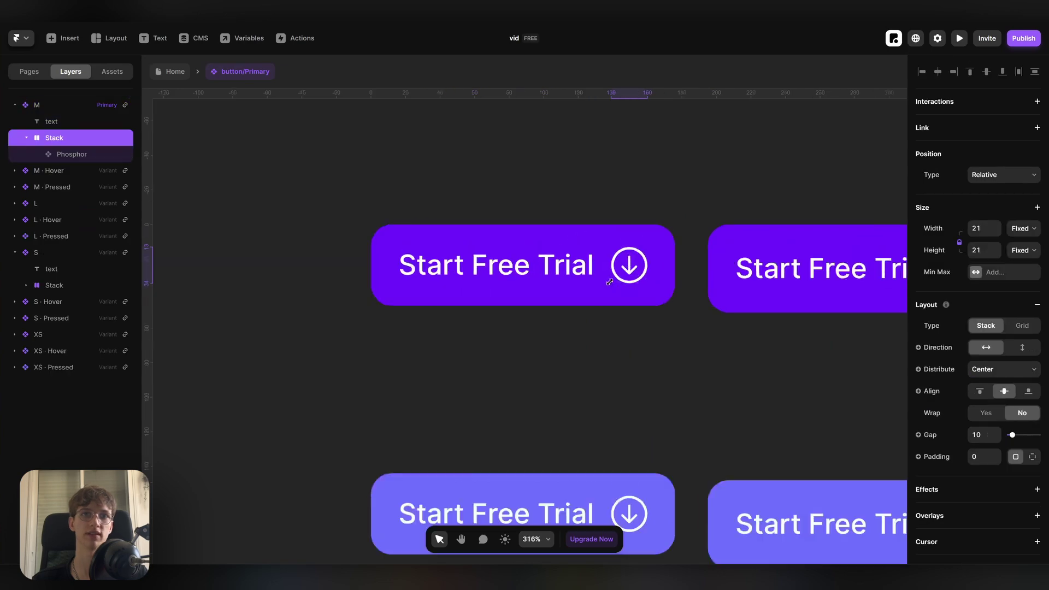
scroll(546, 198, "down", 3)
double_click(546, 197)
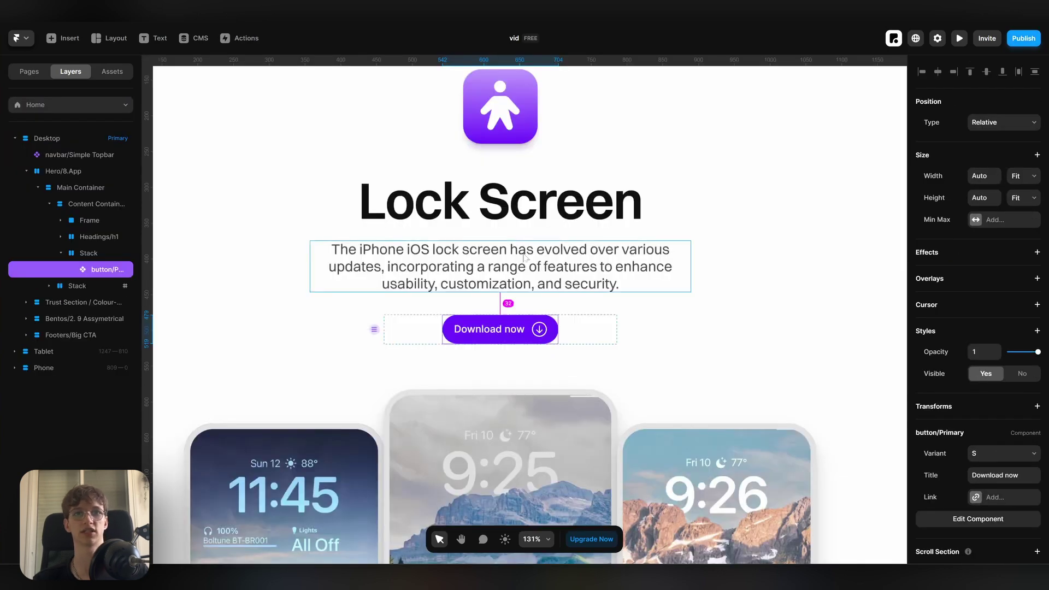
- Draw a 749 by 749 frame on the empty canvas beside the Desktop breakpoint and fill it with primary/500
scroll(523, 254, "down", 5)
left_click(333, 217)
left_click_drag(367, 164, 215, 316)
left_click(976, 394)
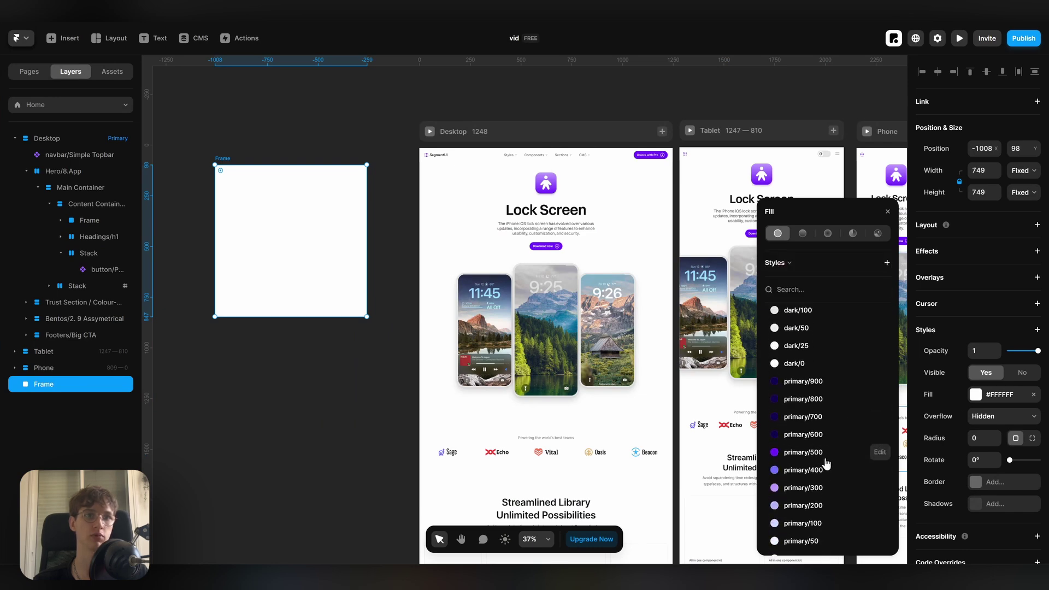
left_click(803, 452)
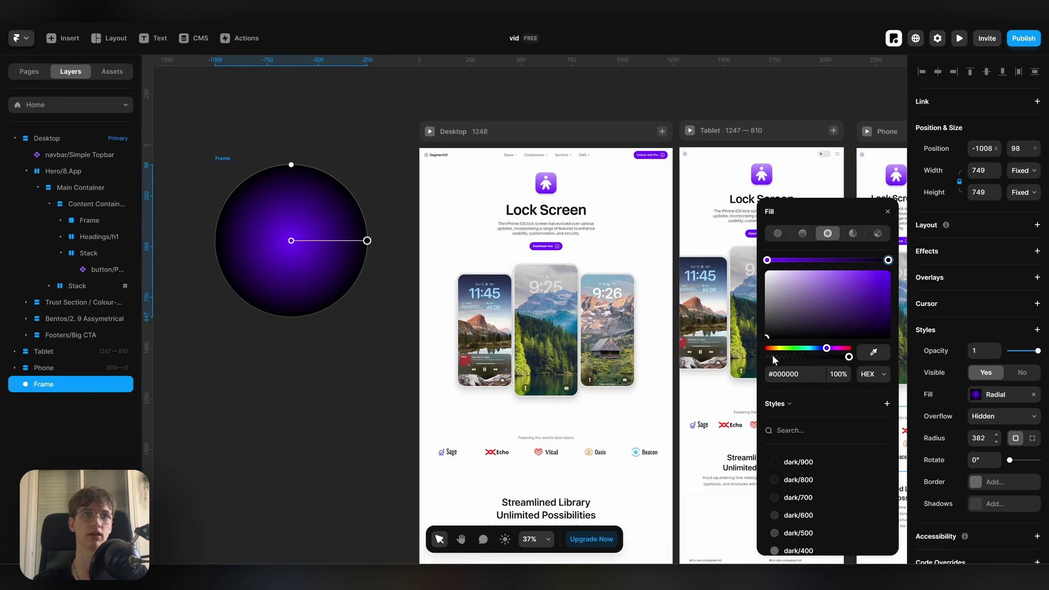
- Make the frame a circle with radius 382, fade its radial gradient to 0% opacity, and add a Blur filter
left_click_drag(775, 359, 767, 357)
left_click(1037, 330)
mouse_move(956, 348)
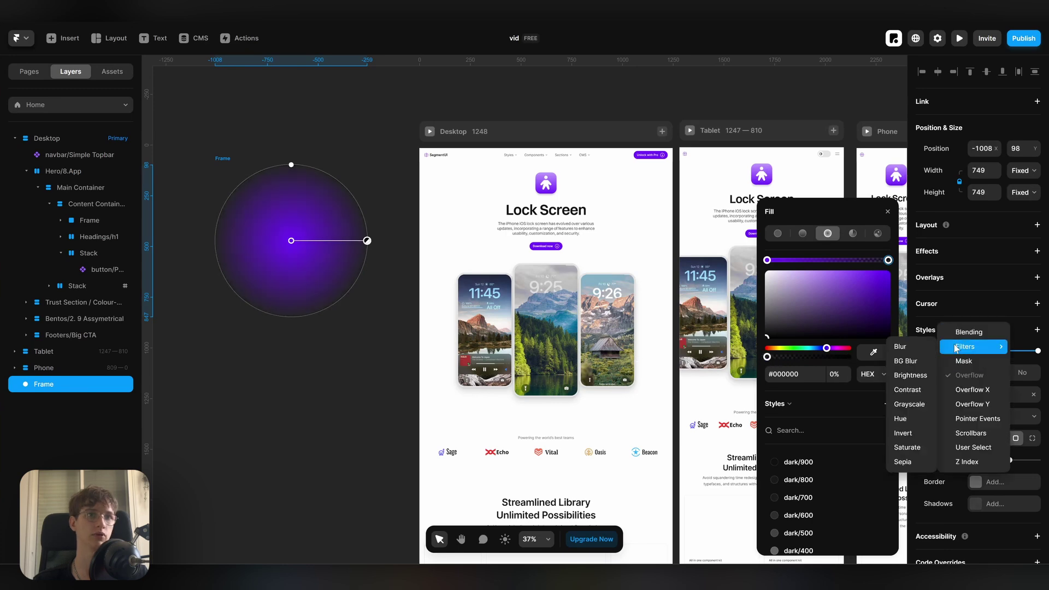
left_click(913, 348)
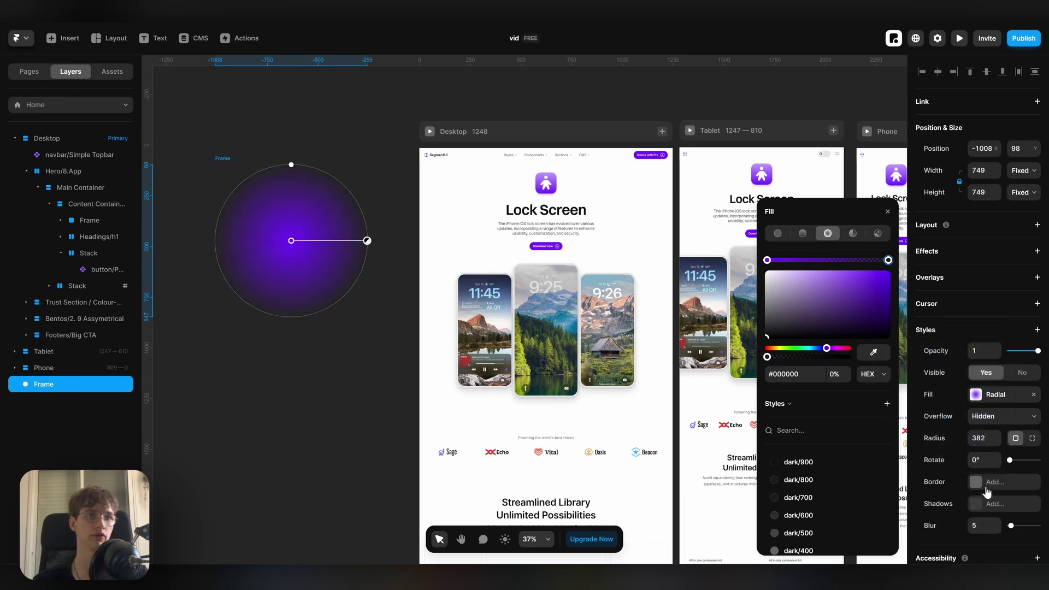
- Place two copies of the blurred purple circle in the hero section as glows, at its lower-left and upper-right corners
left_click_drag(292, 259, 404, 349)
left_click(333, 333)
left_click(639, 156)
scroll(639, 157, "down", 4)
left_click(408, 264)
- Delete four blank cards from the Streamlined Library bento grid, keeping the wide card and both icon cards
scroll(620, 334, "up", 3)
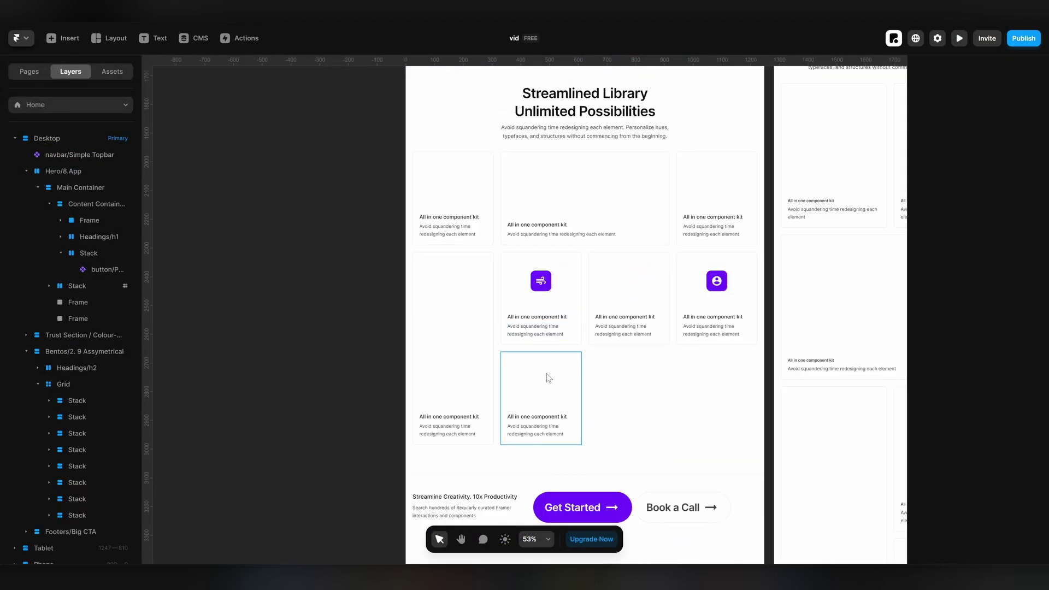
left_click(546, 374)
key("Delete")
scroll(611, 314, "up", 1)
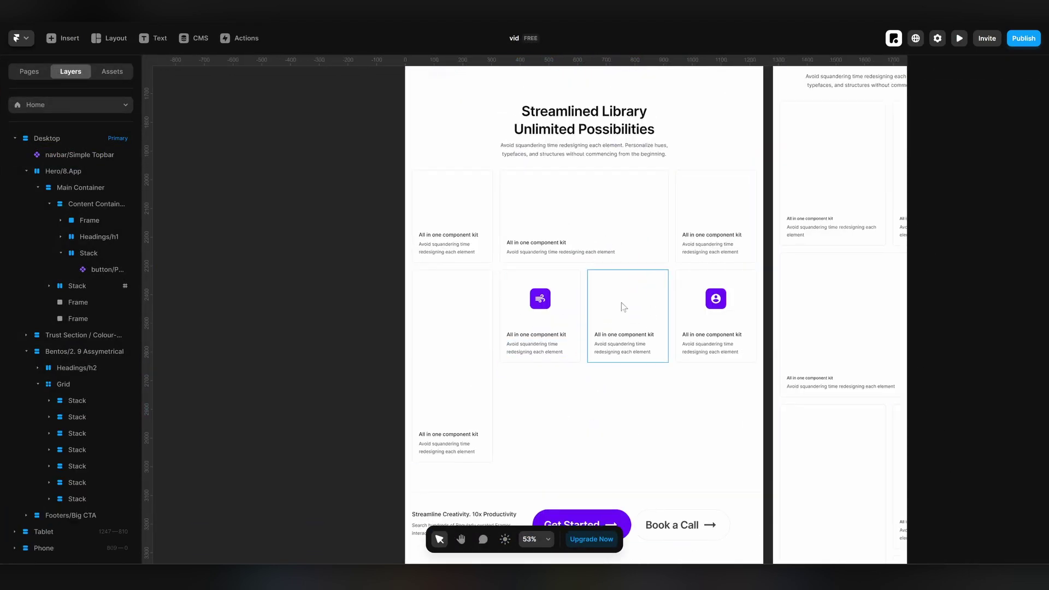
left_click(473, 312)
key("Delete")
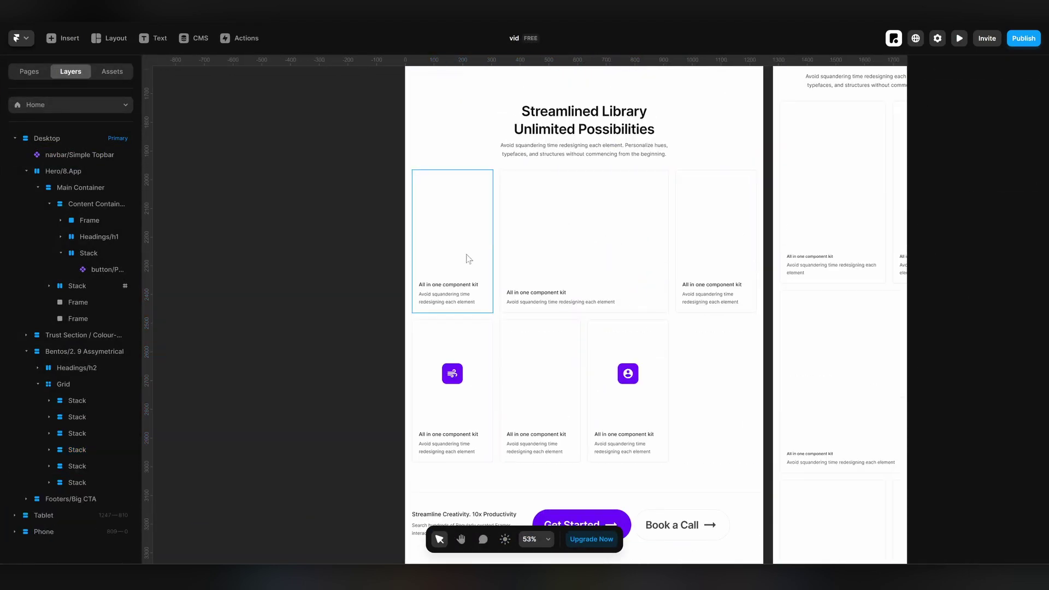
left_click(468, 259)
key("Delete")
left_click(628, 268)
key("Delete")
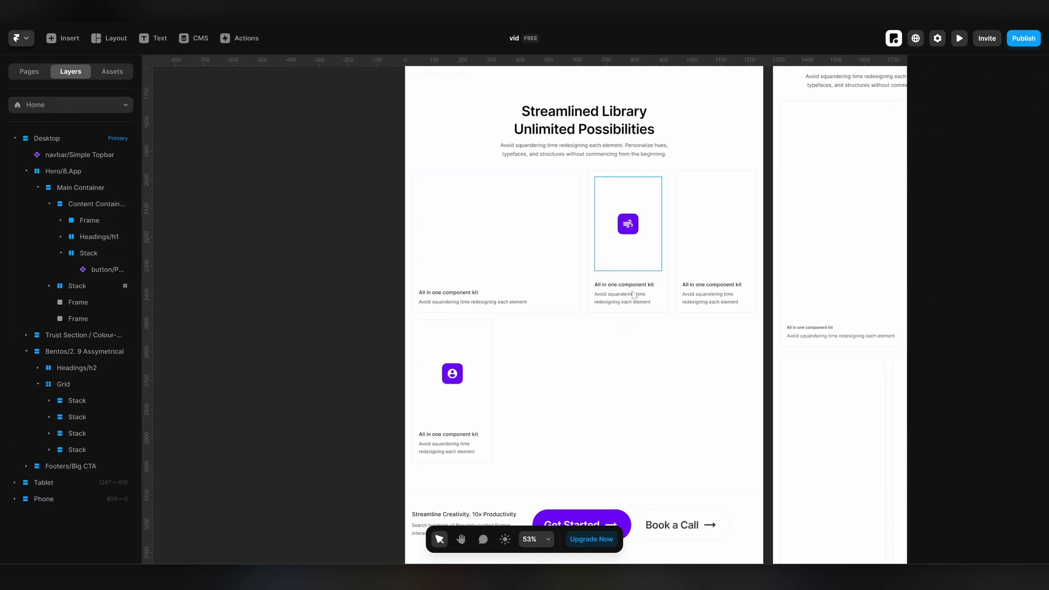
- Set the bento grid to 3 columns and change the column span of its wide first card
left_click(640, 382)
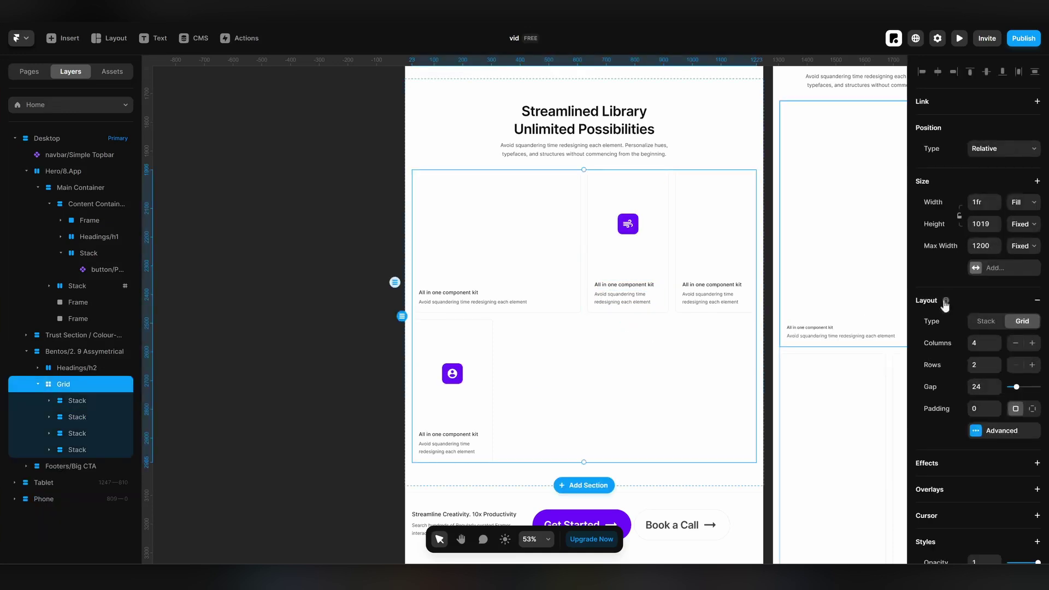
left_click(1016, 344)
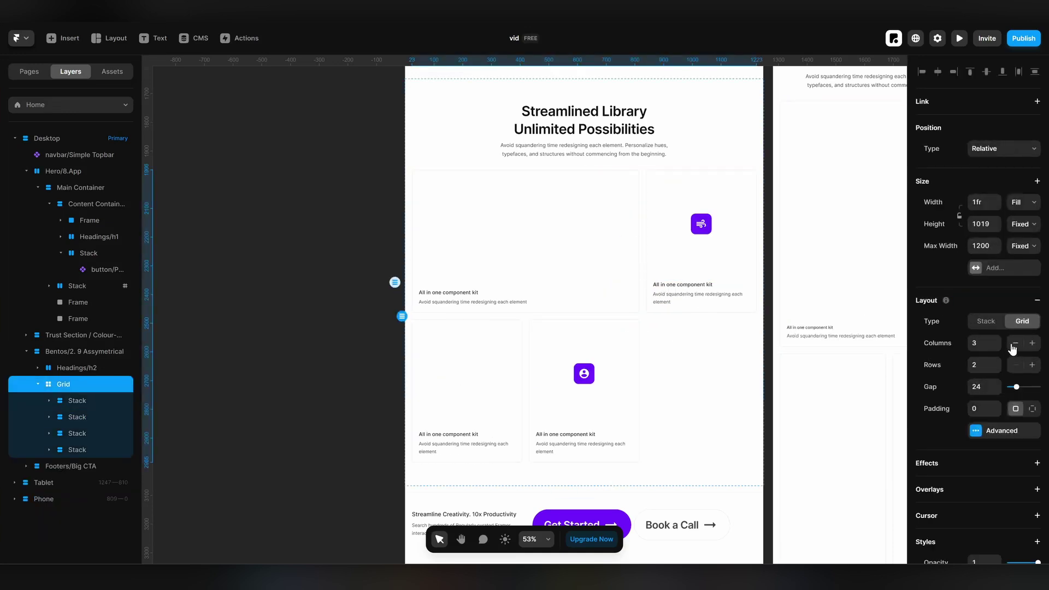
left_click(614, 305)
left_click(997, 214)
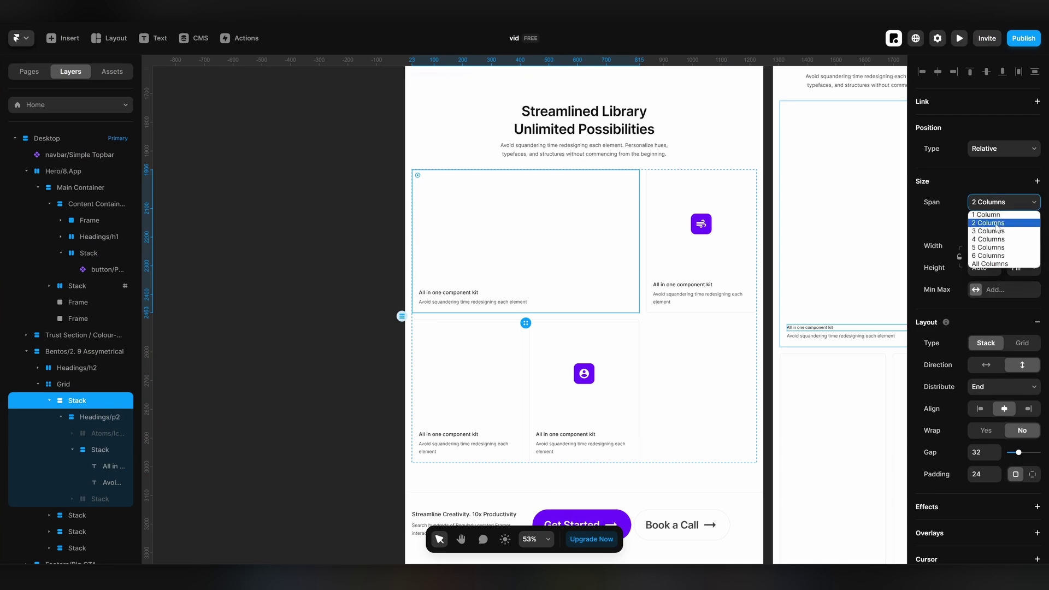
left_click(992, 213)
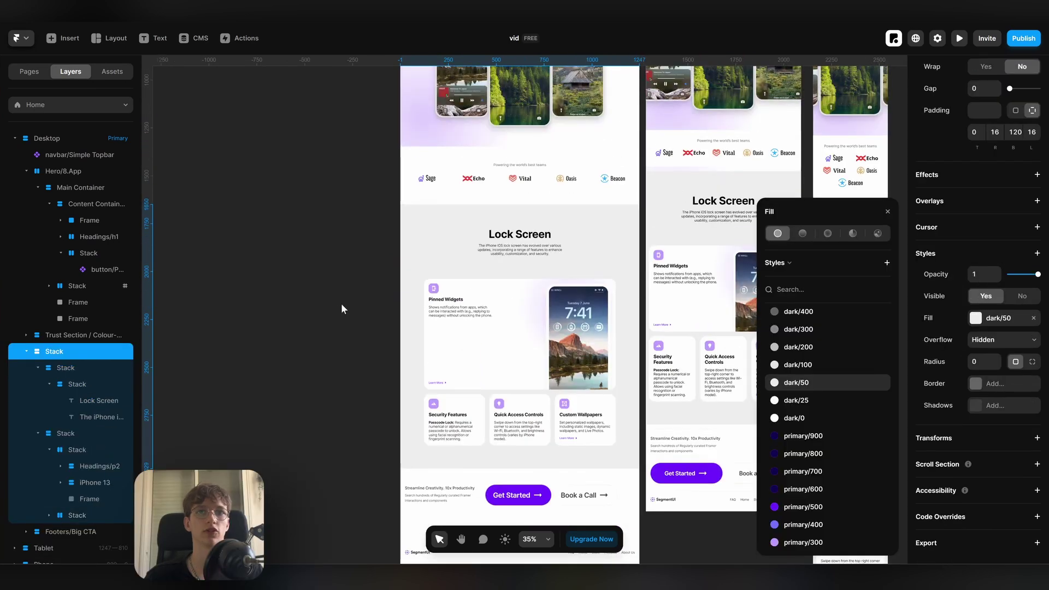
- Look over the redesigned home page, examining the feature cards, hero and logo row across the breakpoints
left_click(341, 304)
scroll(476, 346, "down", 2)
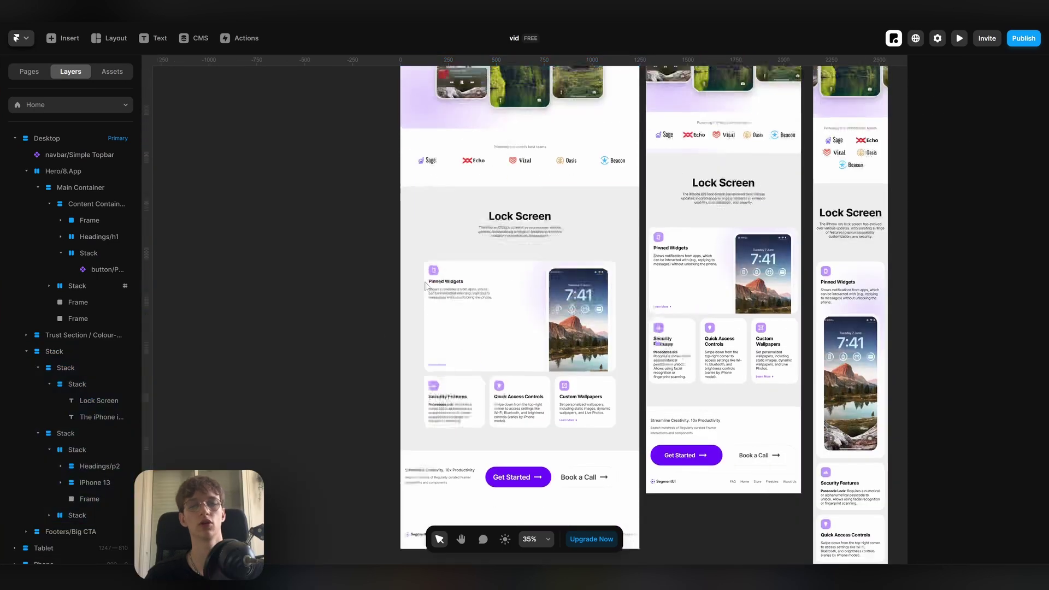
scroll(476, 345, "up", 3)
scroll(593, 296, "down", 1)
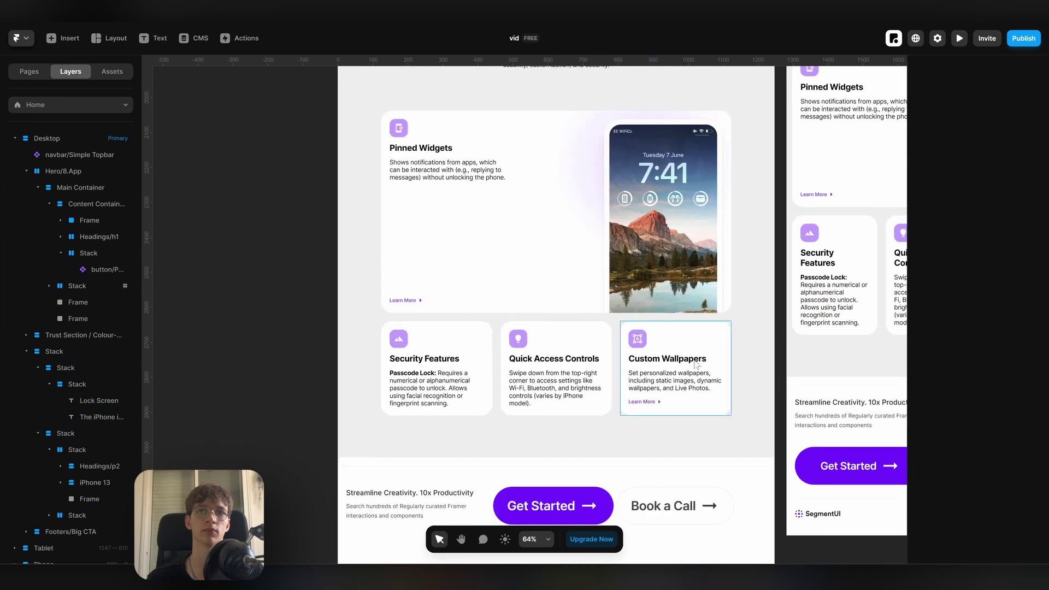
scroll(593, 296, "up", 3)
scroll(695, 167, "down", 10)
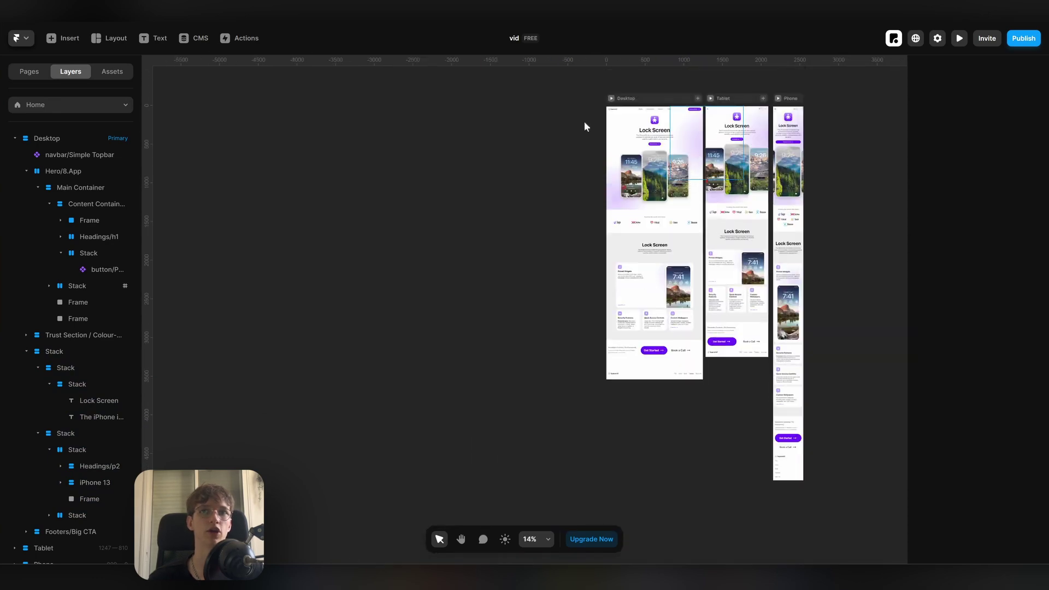
scroll(770, 372, "up", 8)
scroll(733, 164, "up", 5)
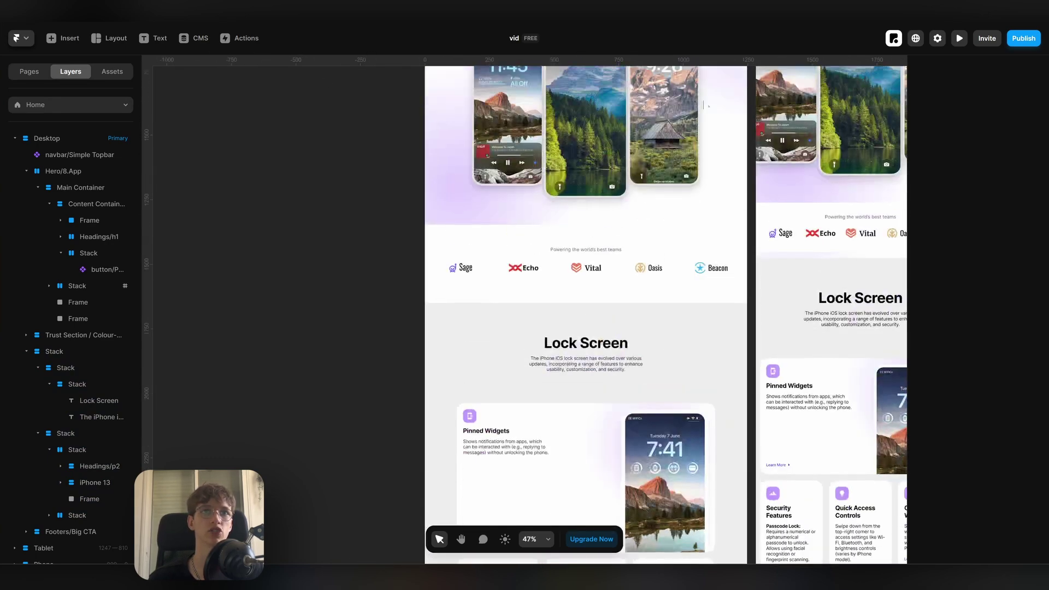
- Copy the hero's purple glow into the lower-right area of the Lock Screen features section
left_click(732, 164)
scroll(735, 273, "down", 5)
left_click(737, 373)
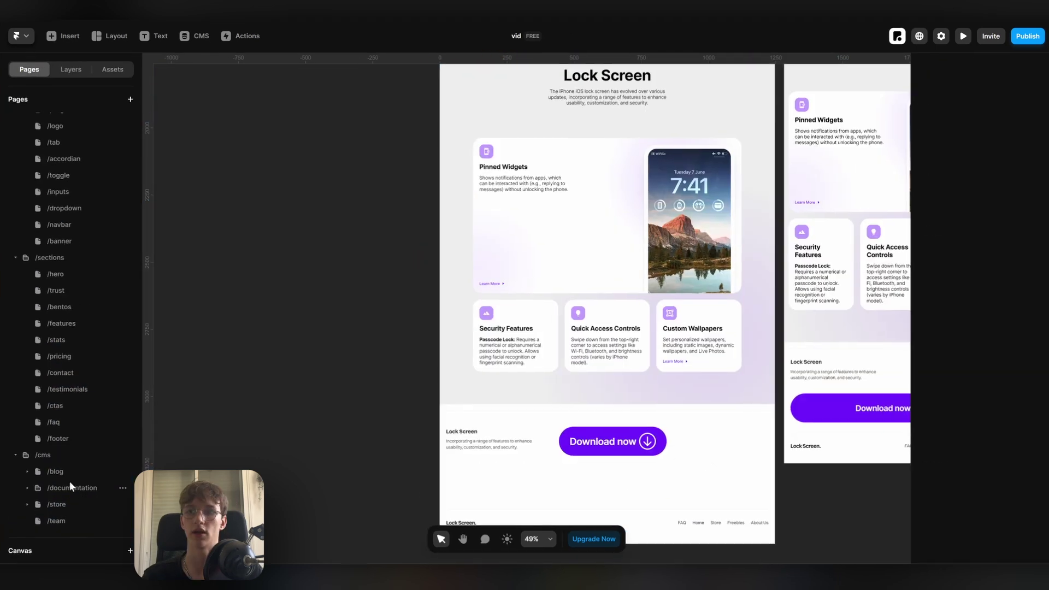
- Open the /blog page, look through its layouts, and move the centered filtering blog section to the top of the Desktop layers
left_click(68, 471)
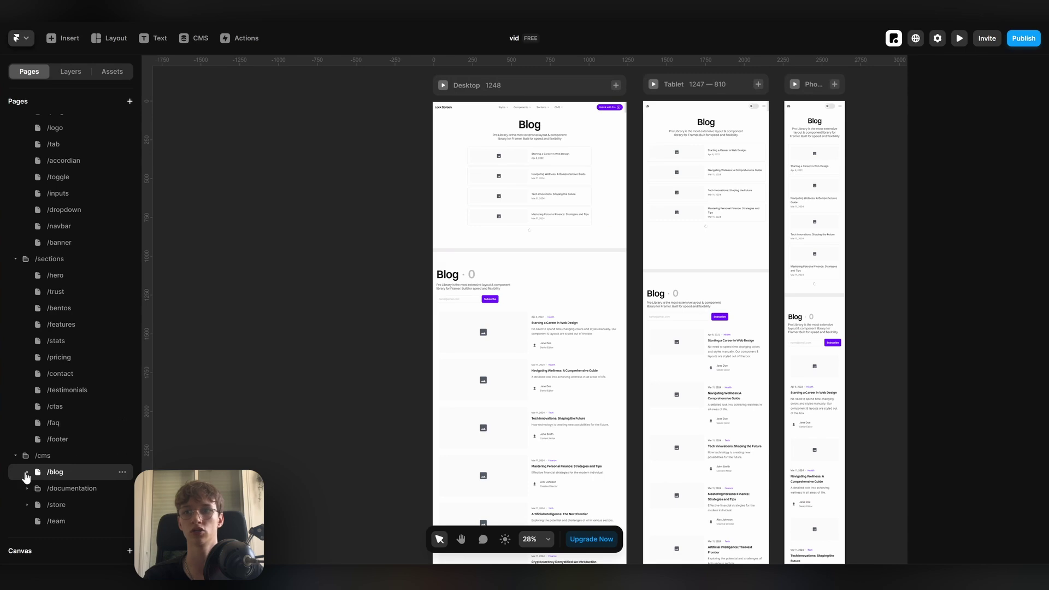
scroll(552, 255, "down", 15)
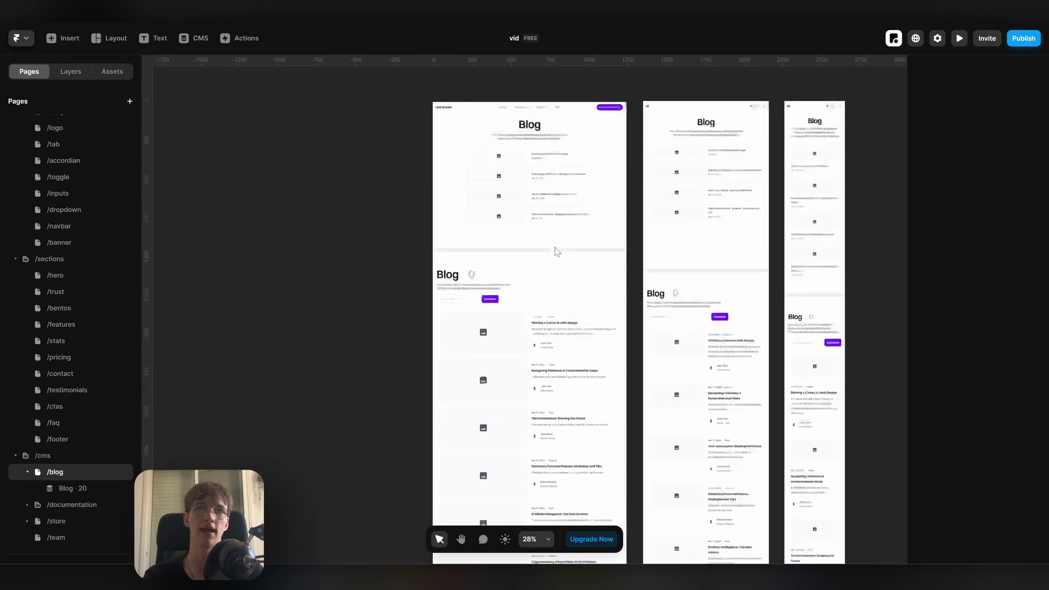
scroll(552, 268, "down", 10)
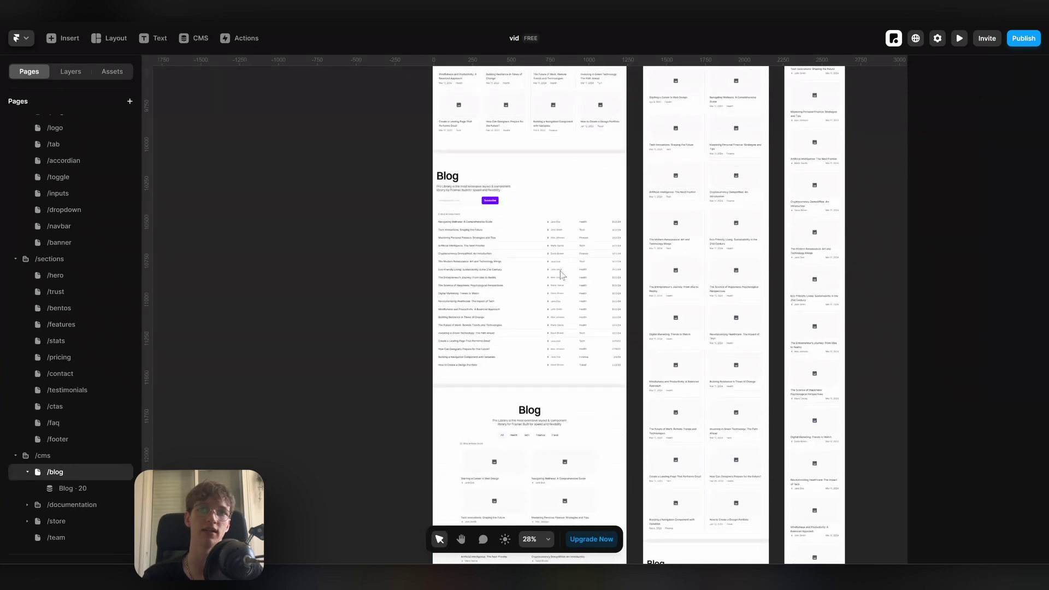
left_click(464, 267)
scroll(519, 254, "down", 4)
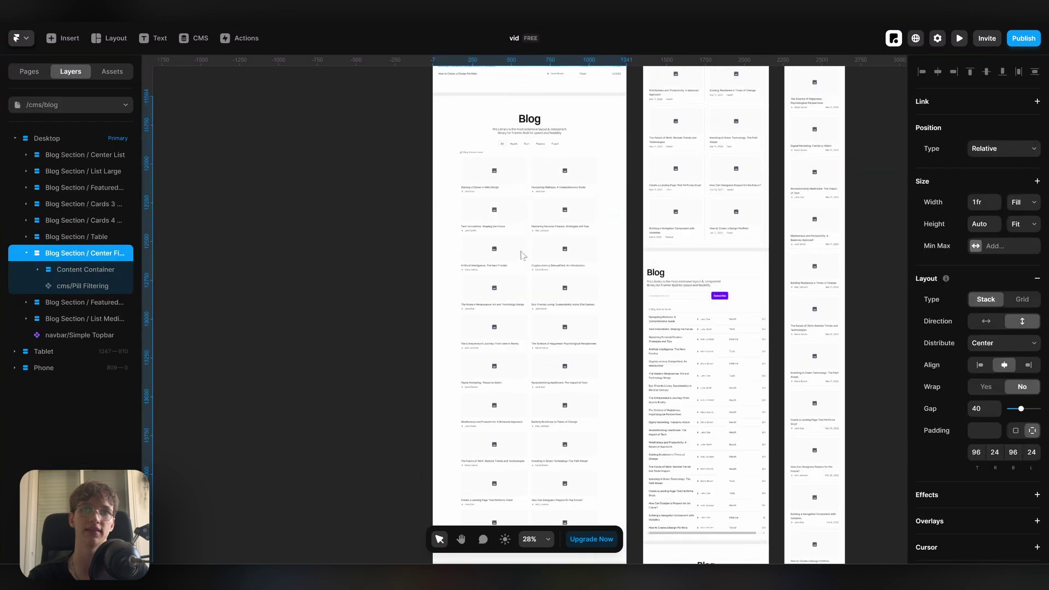
left_click_drag(91, 253, 76, 146)
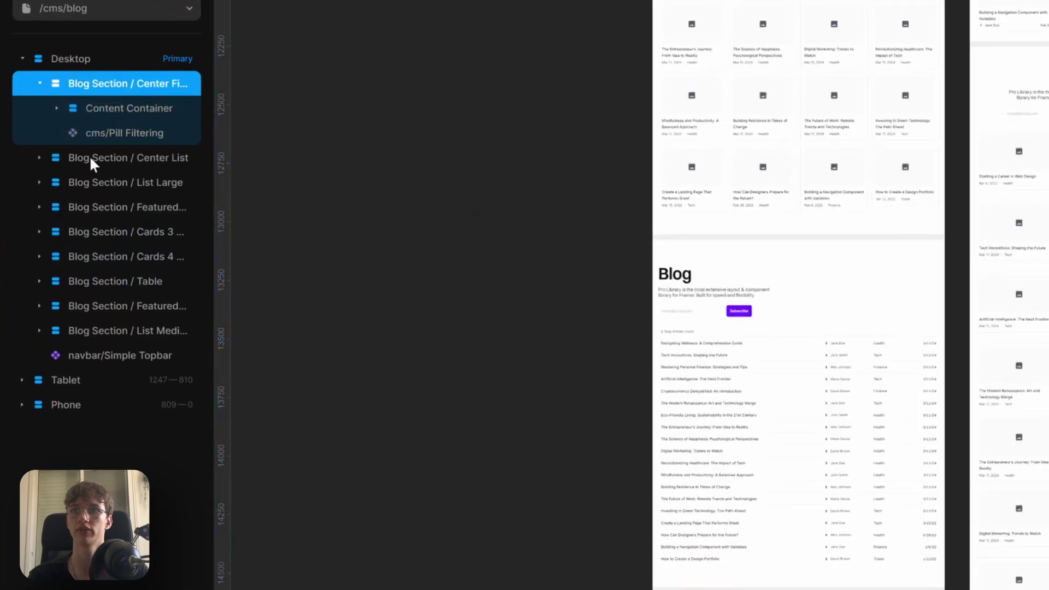
- Delete all the other blog sections from the page, keeping the centered filtering section and the navbar
left_click(60, 202)
left_click(68, 357, "shift")
key("Delete")
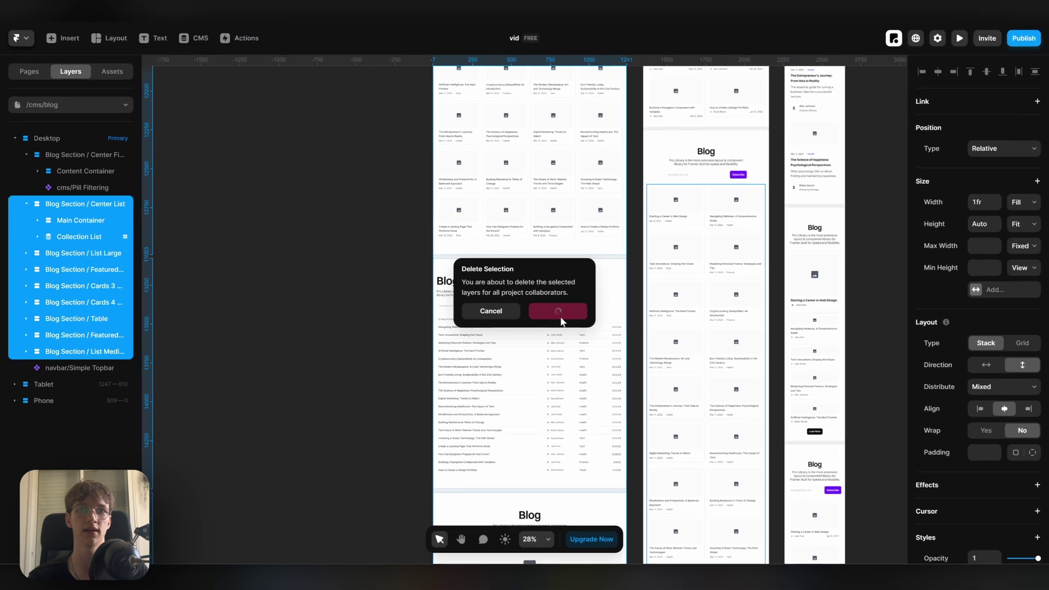
left_click(846, 326)
scroll(776, 162, "up", 5)
scroll(518, 209, "up", 3)
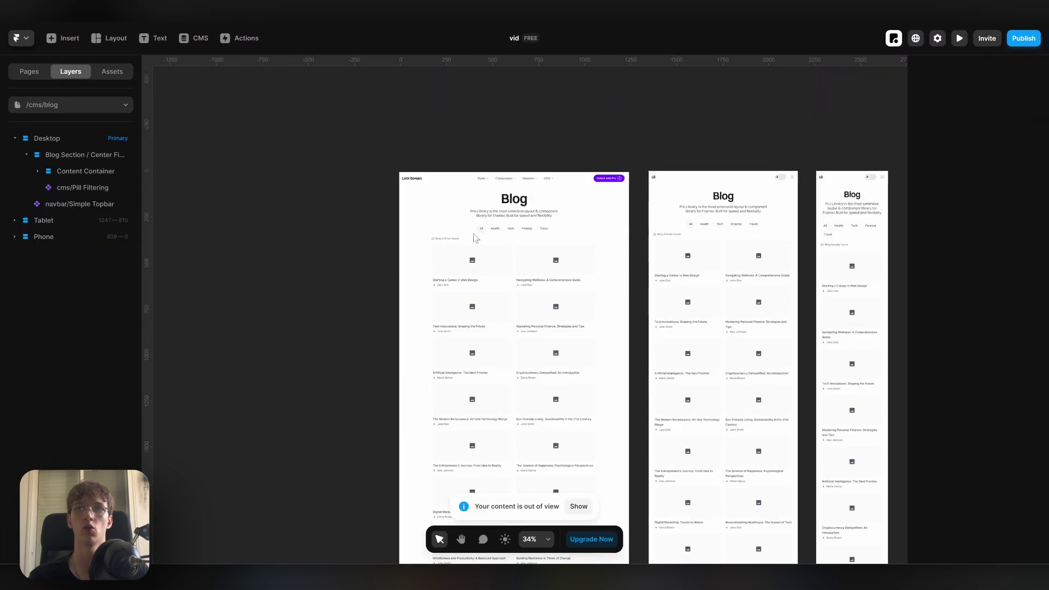
- Open the cms/Pill Filtering component and fill its article card stack with primary/500 at 50% opacity
scroll(501, 229, "down", 1)
scroll(511, 188, "up", 5)
left_click(613, 191)
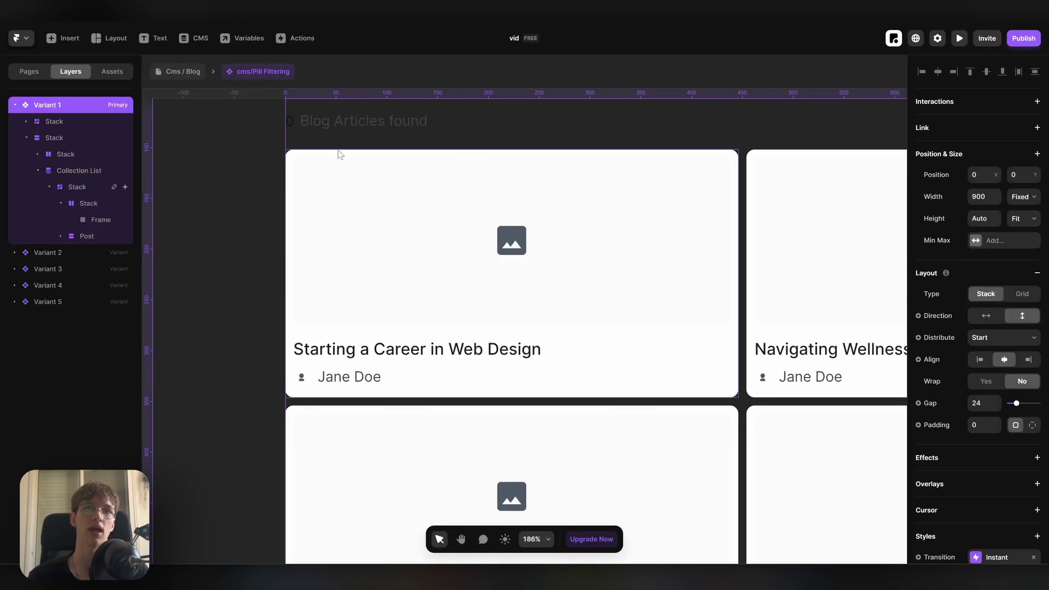
left_click(333, 158)
scroll(1012, 427, "down", 5)
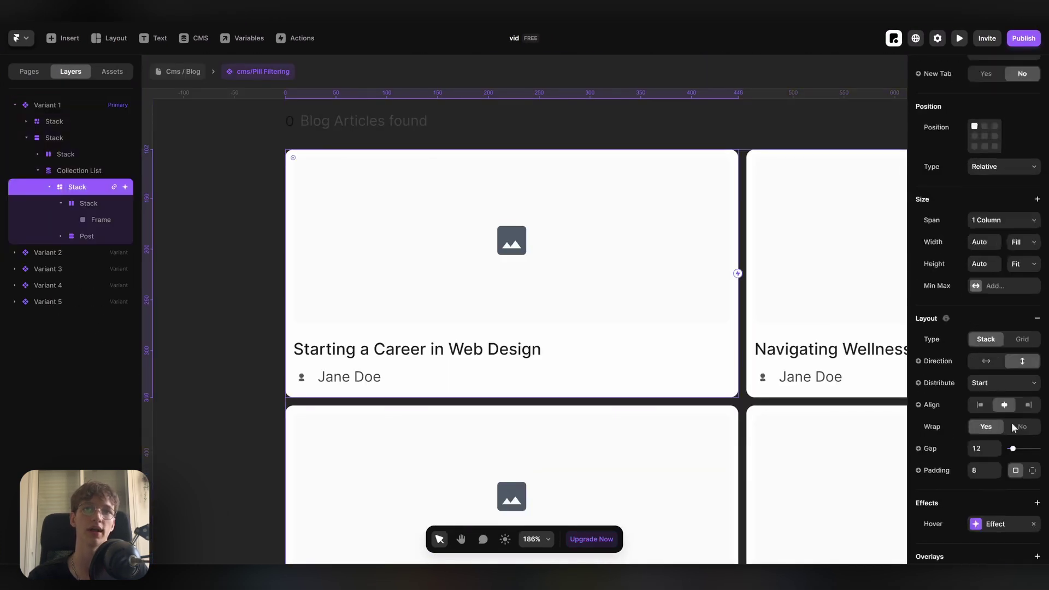
left_click(1016, 469)
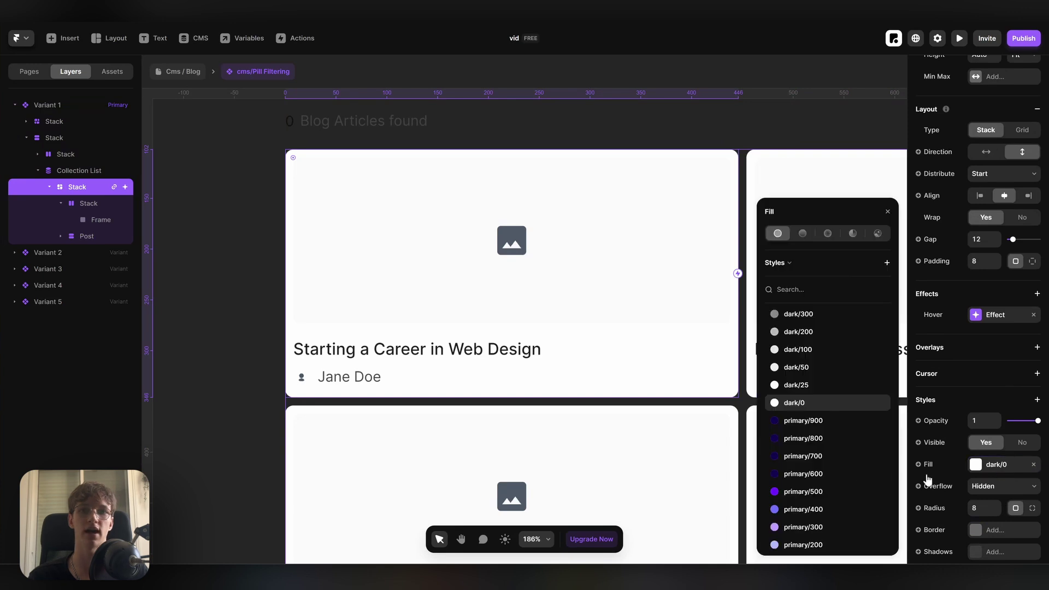
left_click(819, 493)
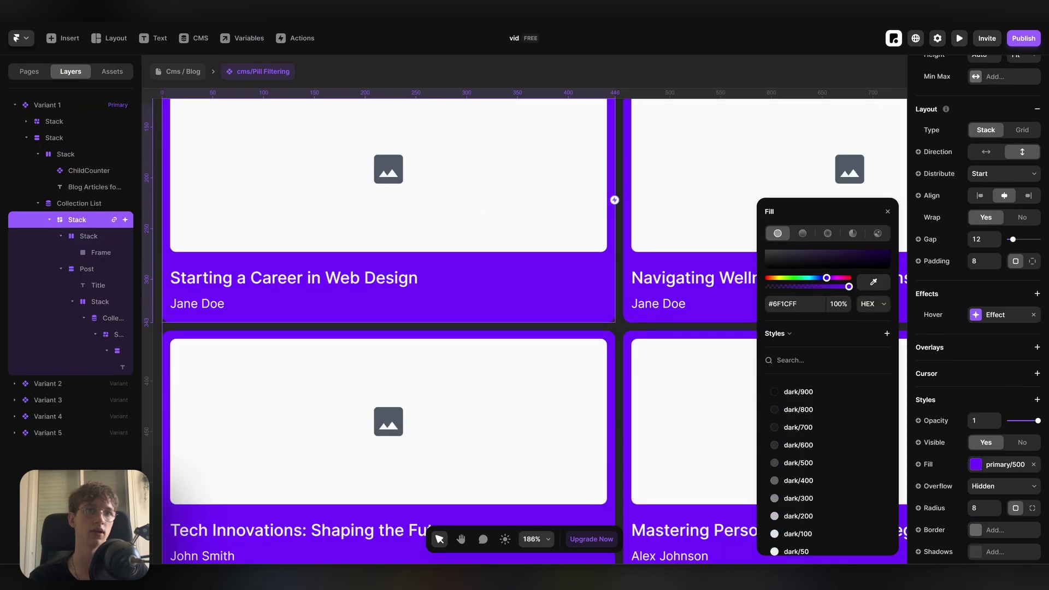
type("50")
key("Return")
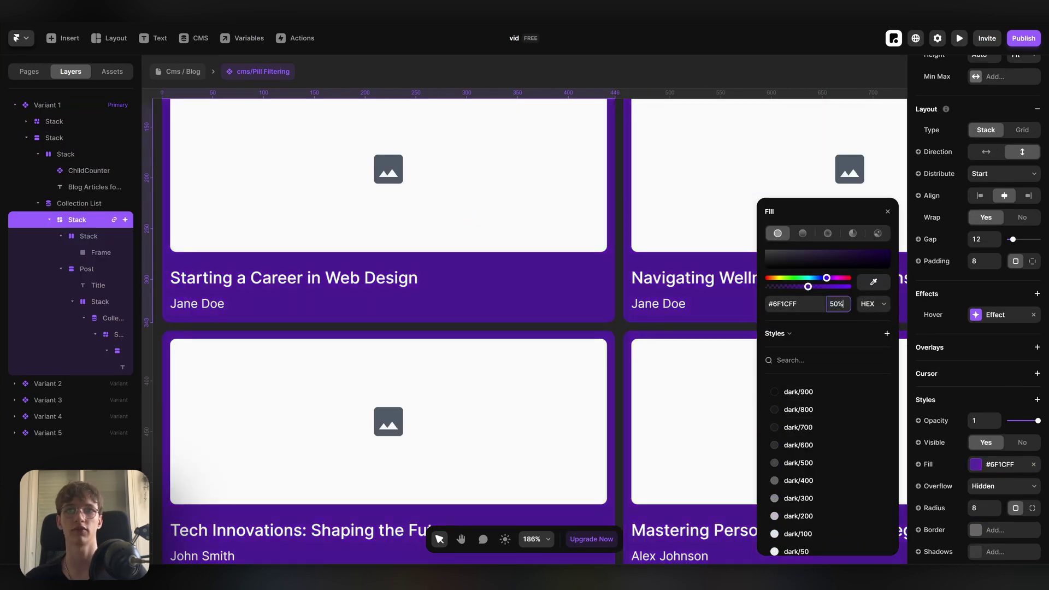
- Enlarge the image area of the article card to a height of 318
scroll(578, 311, "up", 3)
left_click_drag(385, 369, 385, 435)
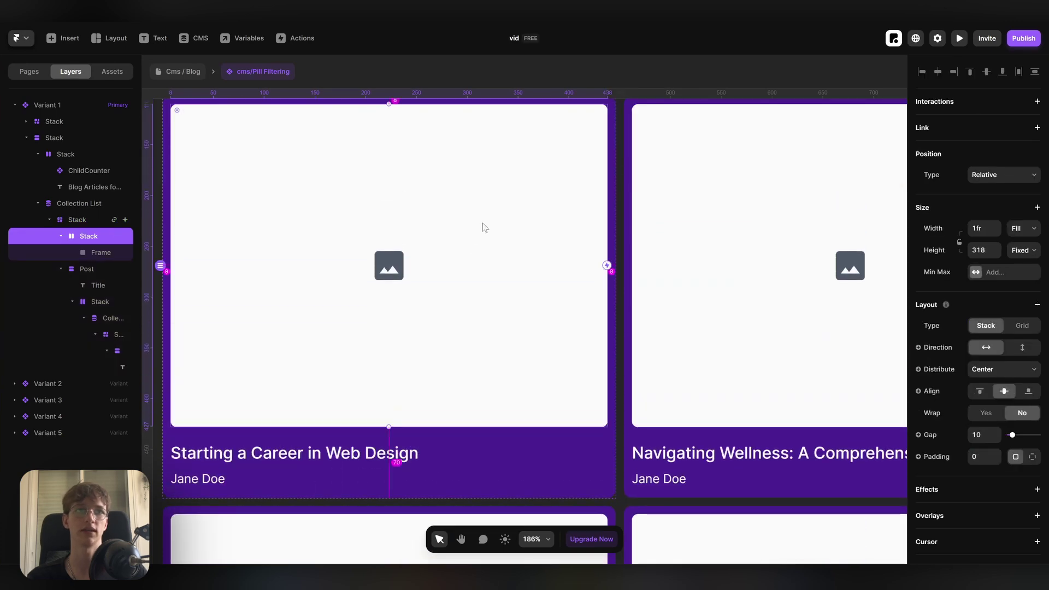
scroll(482, 223, "down", 4)
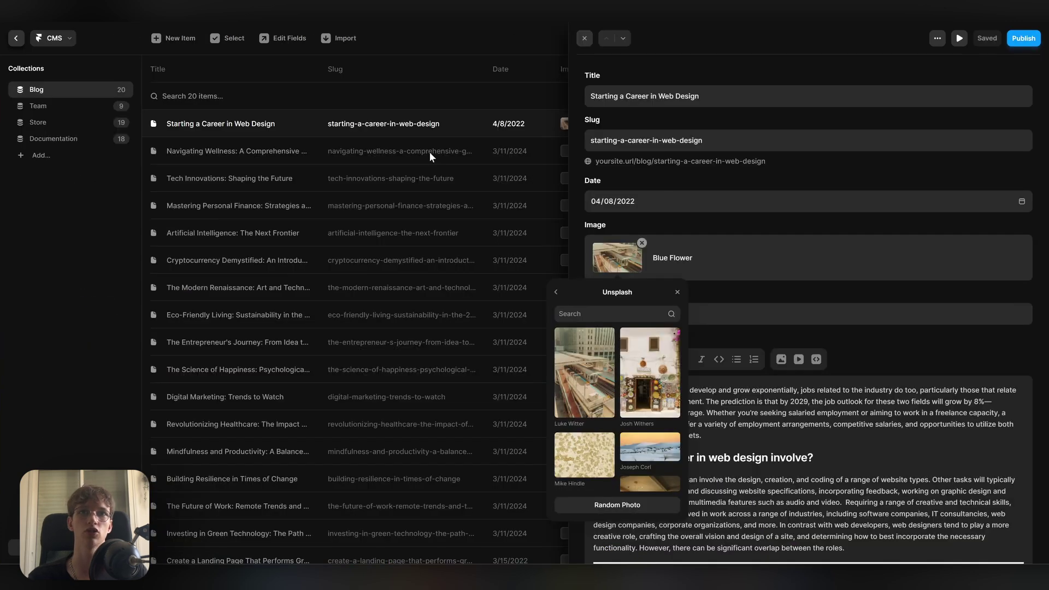
- Finish the Unsplash photo of the Starting a Career in Web Design item and open the Navigating Wellness item's image options
left_click(428, 152)
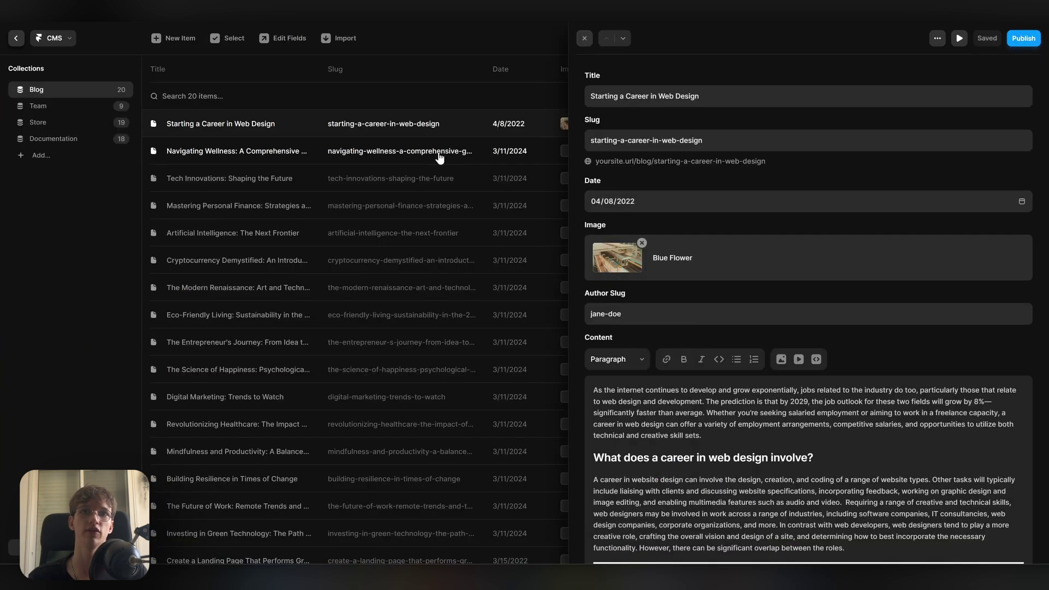
left_click(449, 154)
left_click(608, 249)
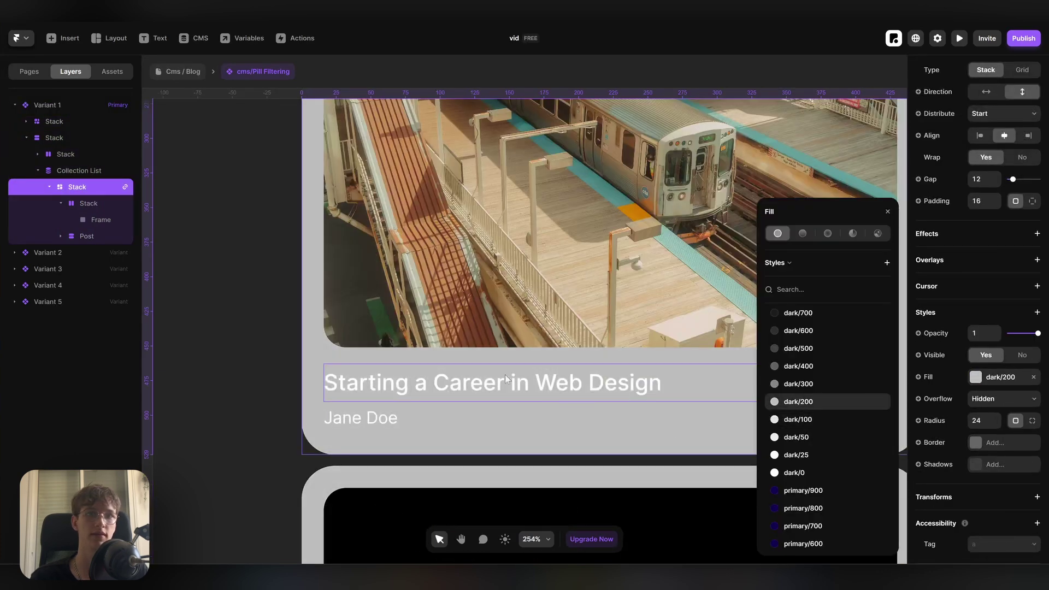
- Color the article card's title text dark/900 and its author name dark/300
left_click(415, 385)
left_click(404, 424, "shift")
left_click(605, 390)
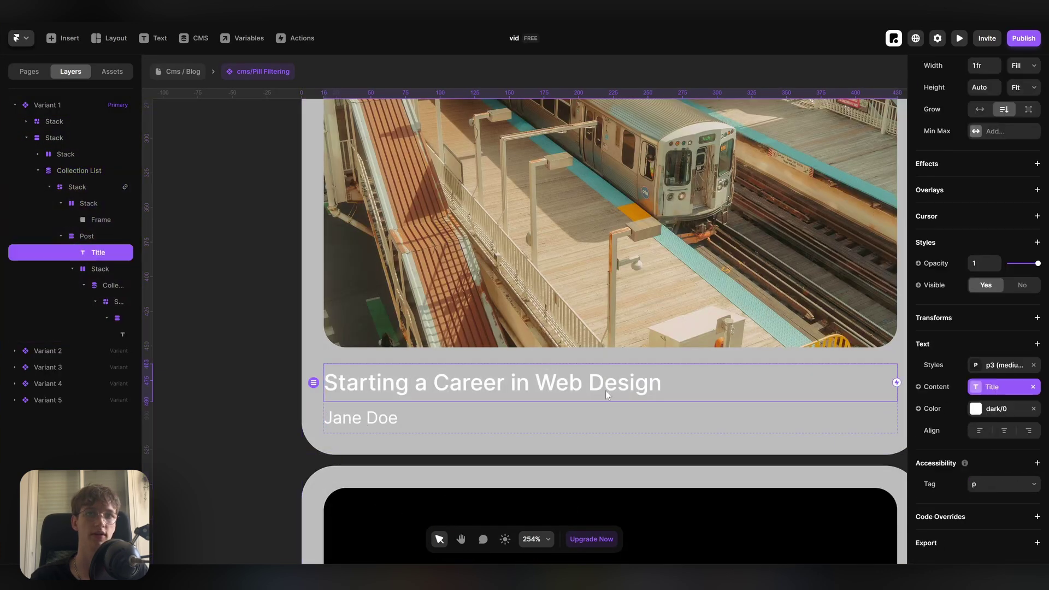
left_click(984, 408)
scroll(796, 316, "up", 4)
left_click(798, 442)
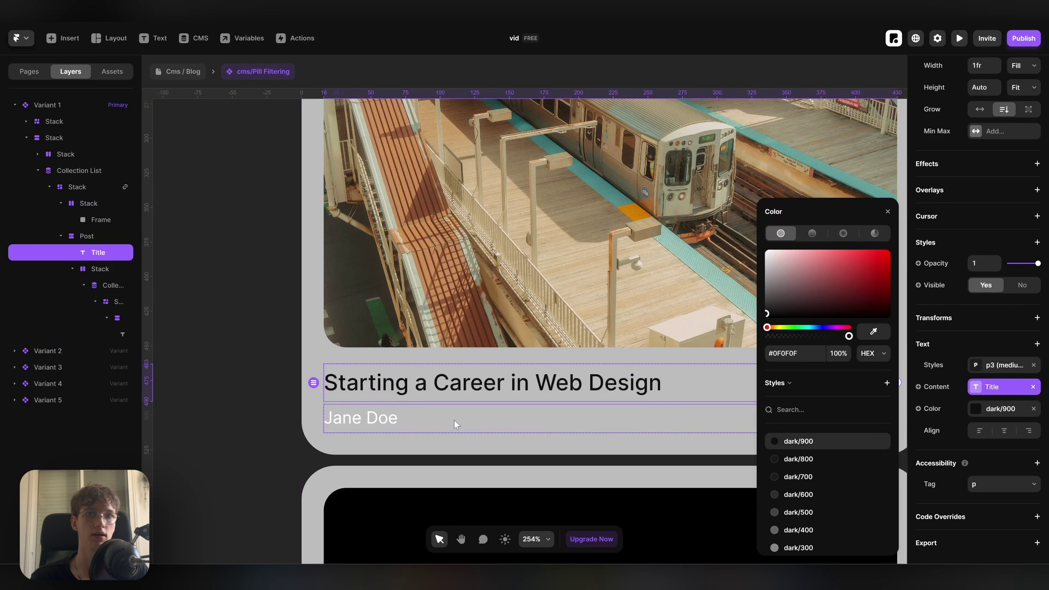
left_click(452, 420)
scroll(817, 415, "up", 2)
left_click(817, 422)
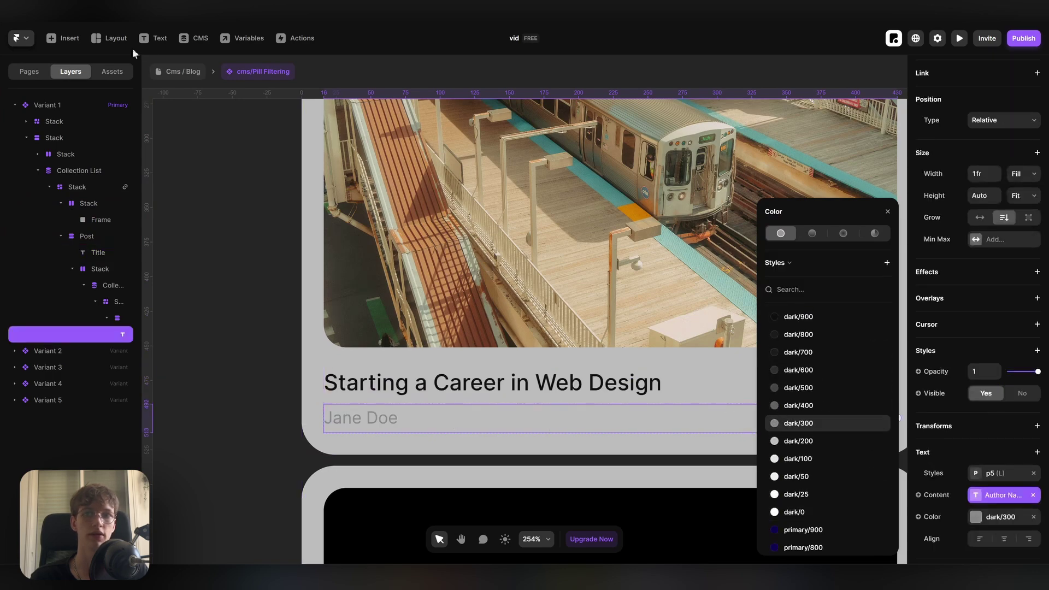
- Preview the Cms / Blog page, try its All and Health category filters, and look through the home page preview
left_click(182, 73)
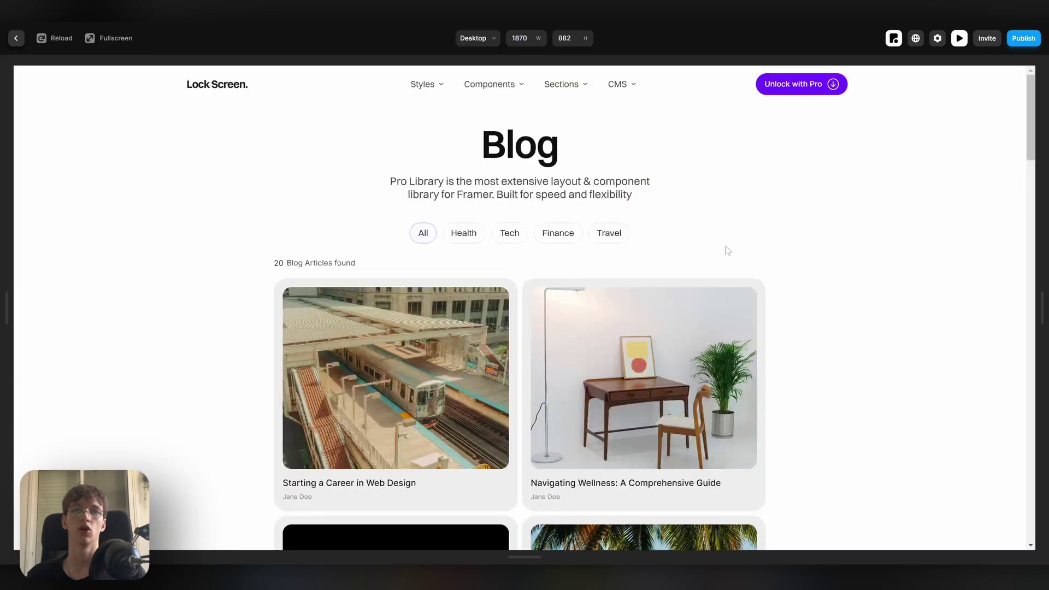
scroll(728, 250, "down", 1)
scroll(782, 246, "up", 1)
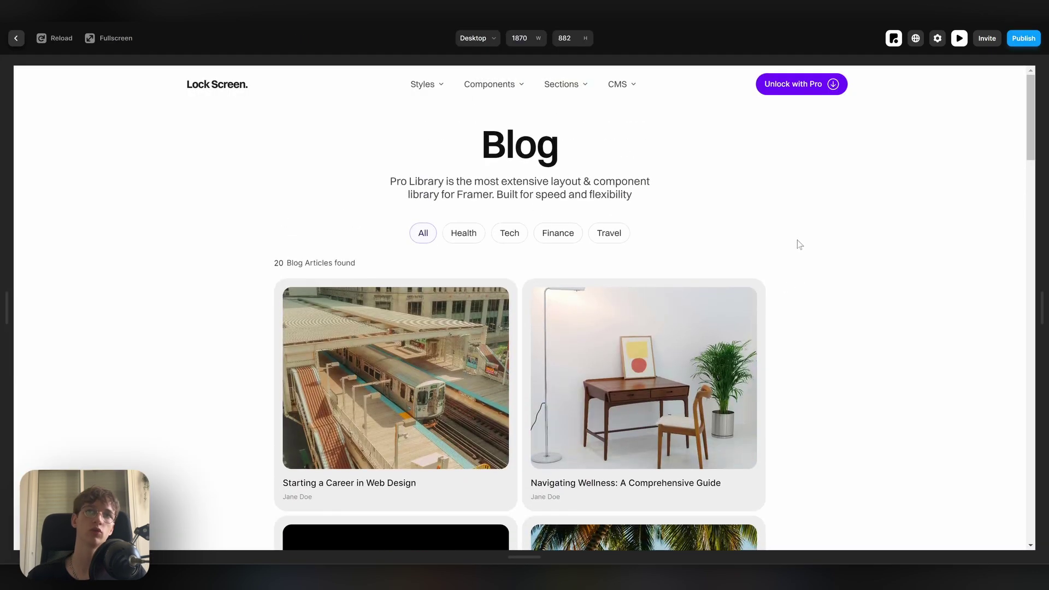
scroll(798, 241, "down", 1)
scroll(520, 270, "up", 1)
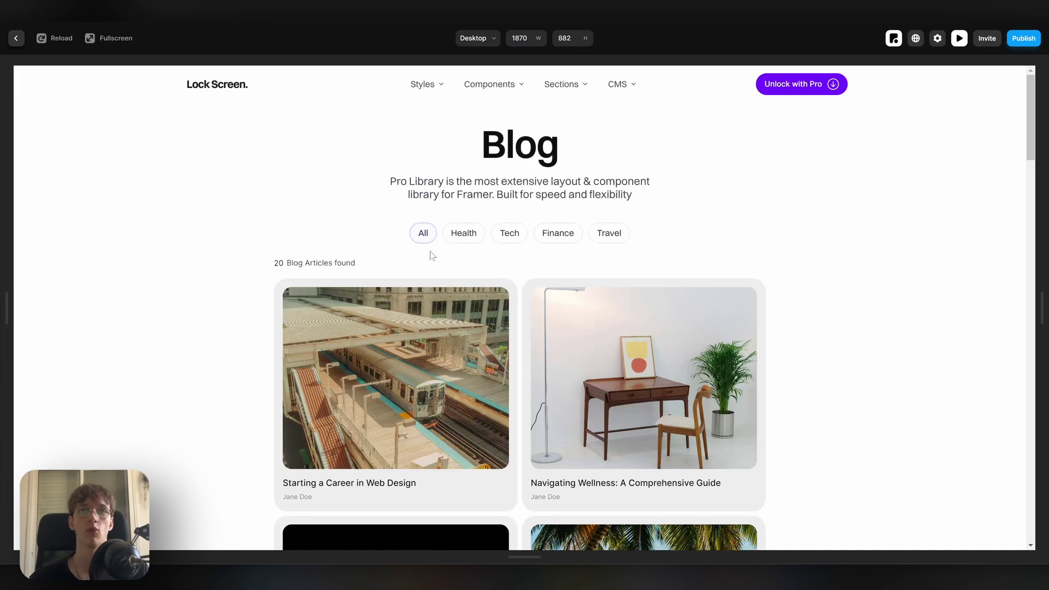
left_click(456, 237)
left_click(417, 239)
left_click(466, 236)
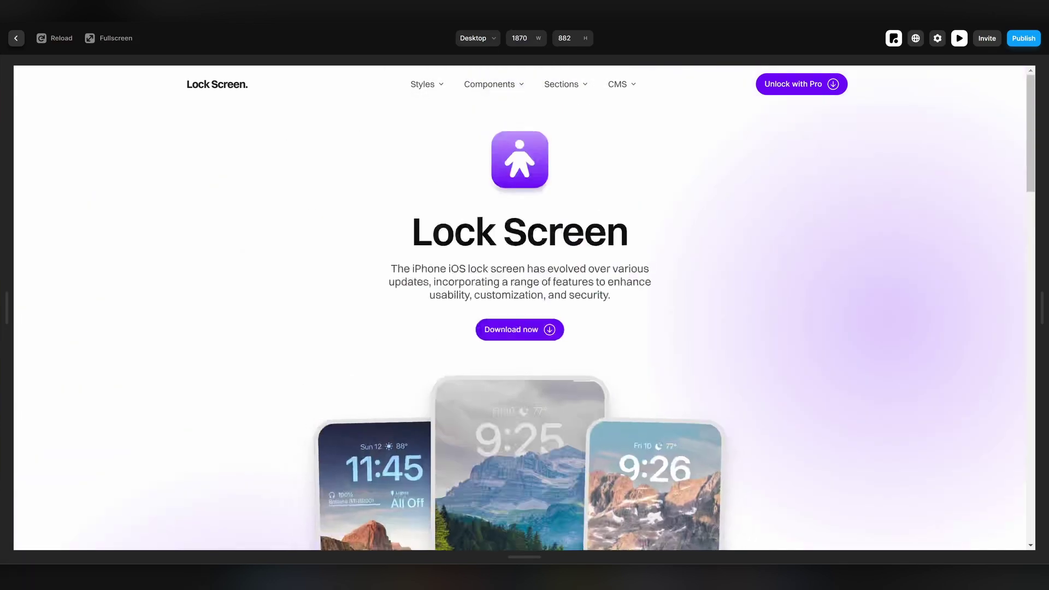
scroll(612, 280, "down", 5)
scroll(613, 281, "down", 15)
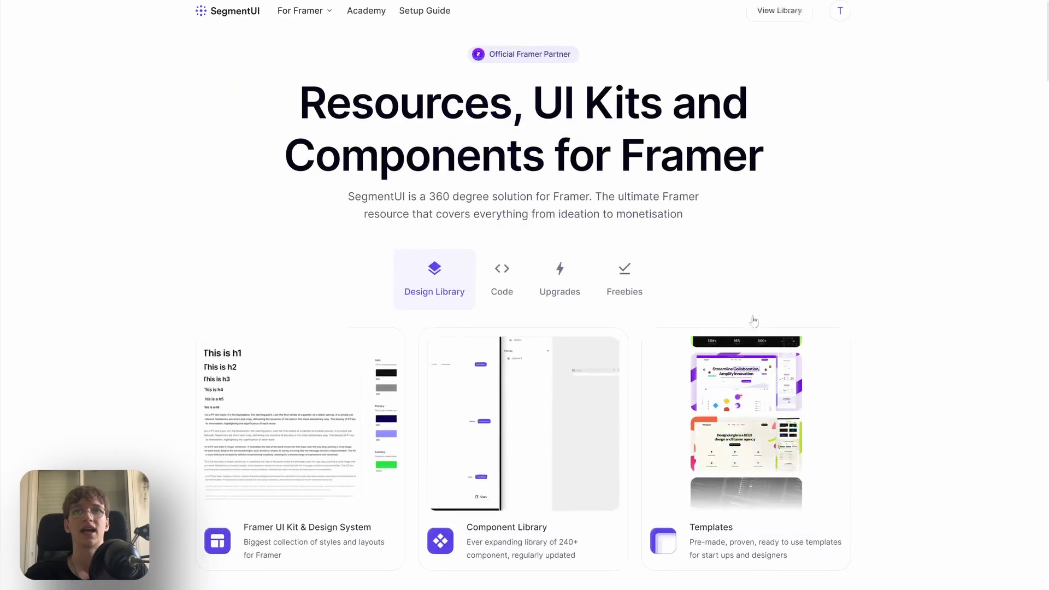
- On the SegmentUI site, find the Fingerprint Scanner Interaction in the Component Library and copy it
scroll(555, 271, "down", 2)
scroll(519, 248, "down", 2)
scroll(519, 248, "up", 3)
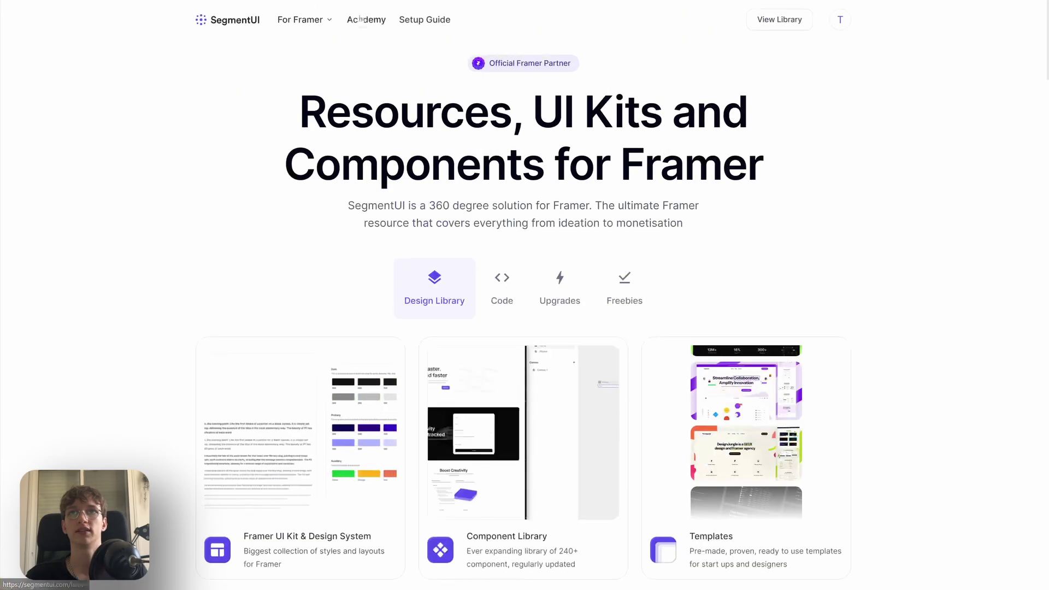
left_click(300, 19)
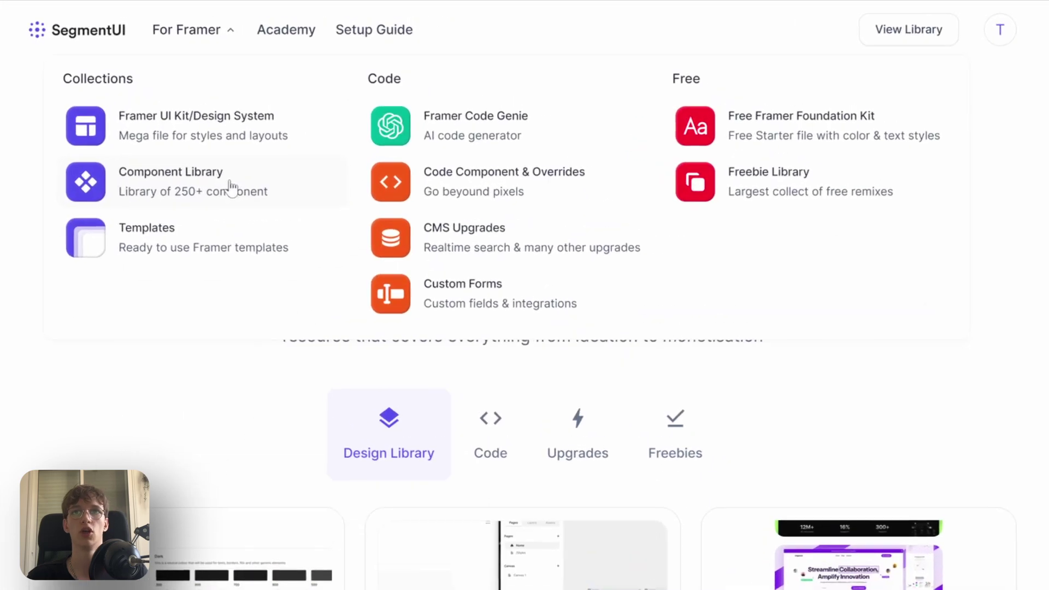
left_click(327, 123)
scroll(384, 232, "down", 10)
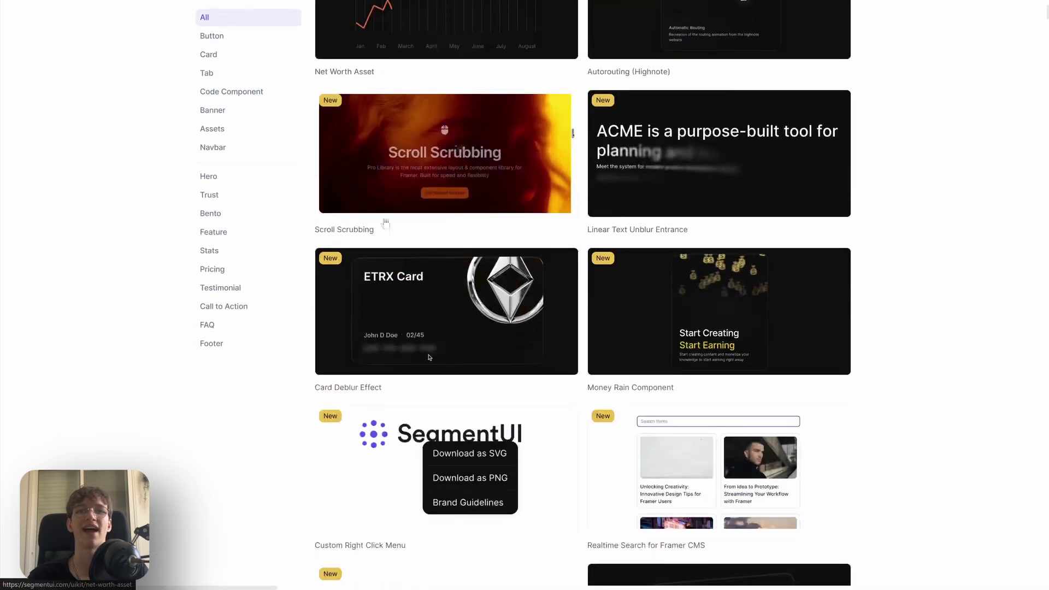
scroll(384, 232, "down", 7)
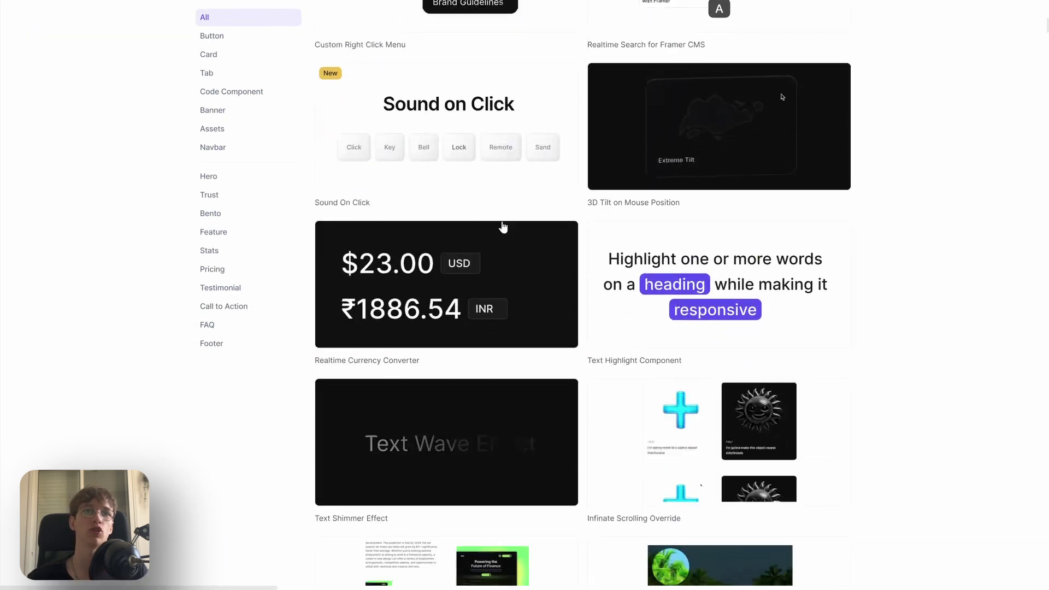
scroll(494, 258, "up", 15)
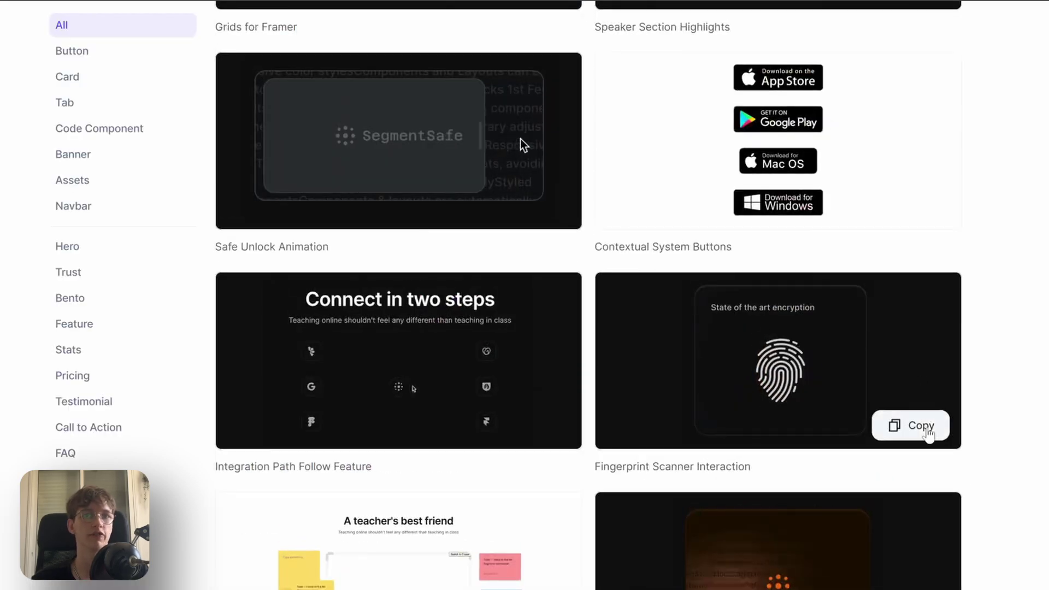
left_click(927, 429)
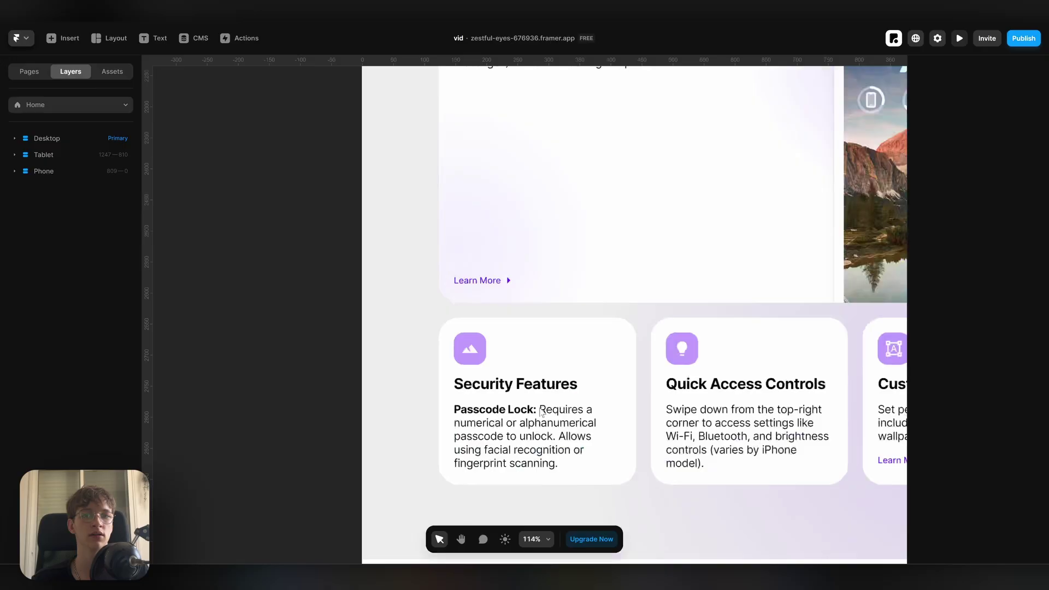
- Switch to the Framer project's Home page and paste the fingerprint component on the empty canvas beside the desktop layout
scroll(534, 334, "down", 2)
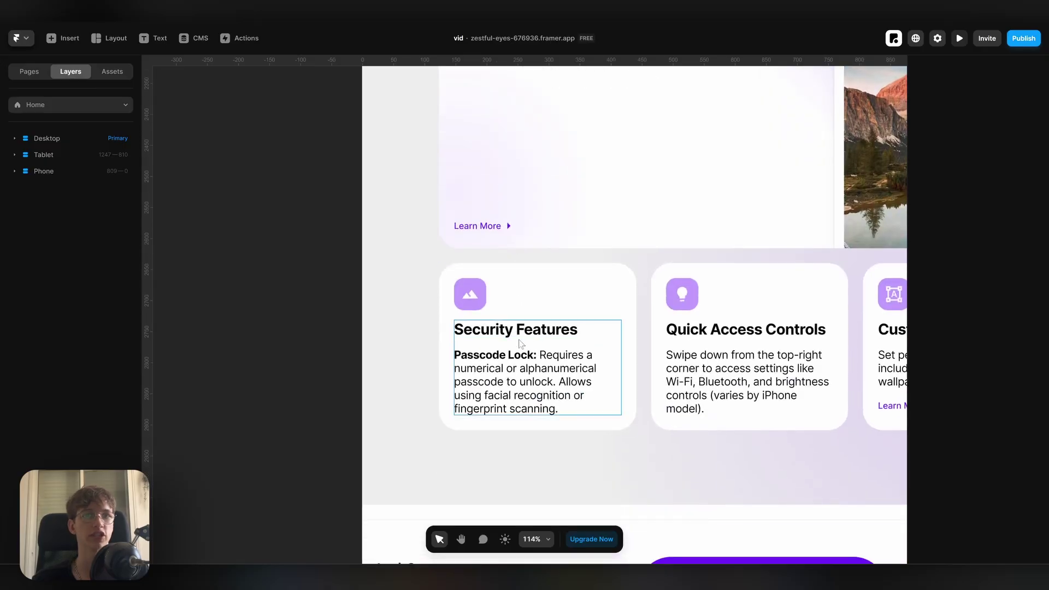
scroll(521, 343, "down", 10)
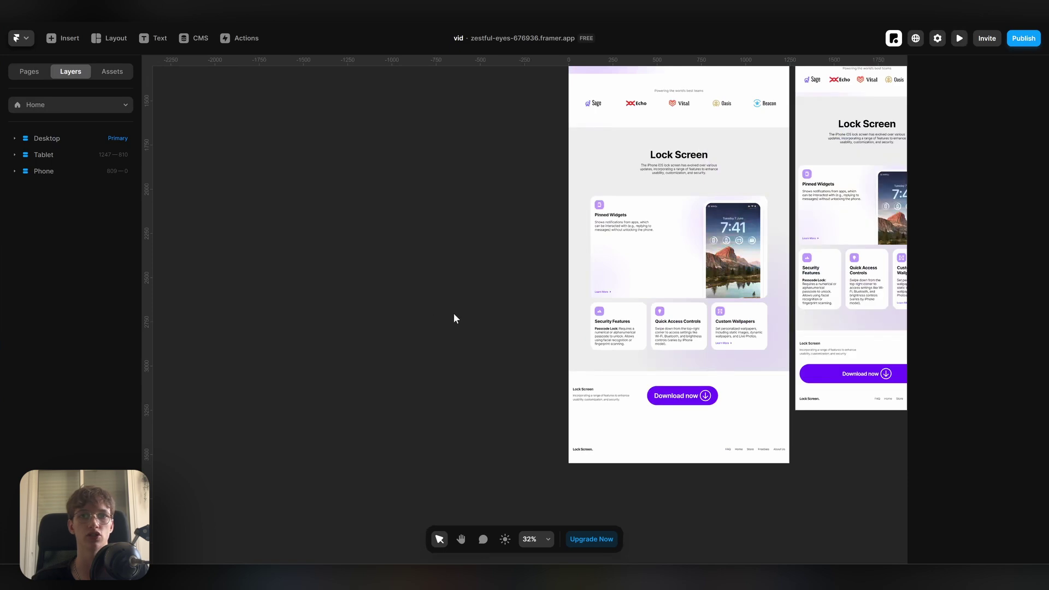
key("ctrl+v")
left_click(532, 330)
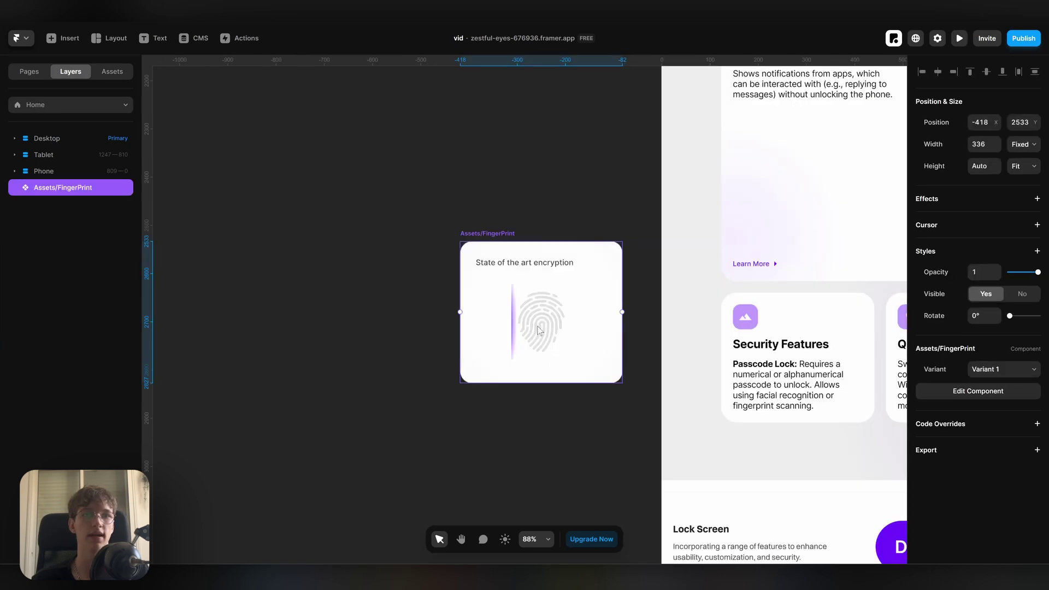
- Open the Assets/FingerPrint component and delete the "State of the art encryption" text from its primary variant
double_click(538, 327)
scroll(498, 287, "up", 5)
left_click(569, 298)
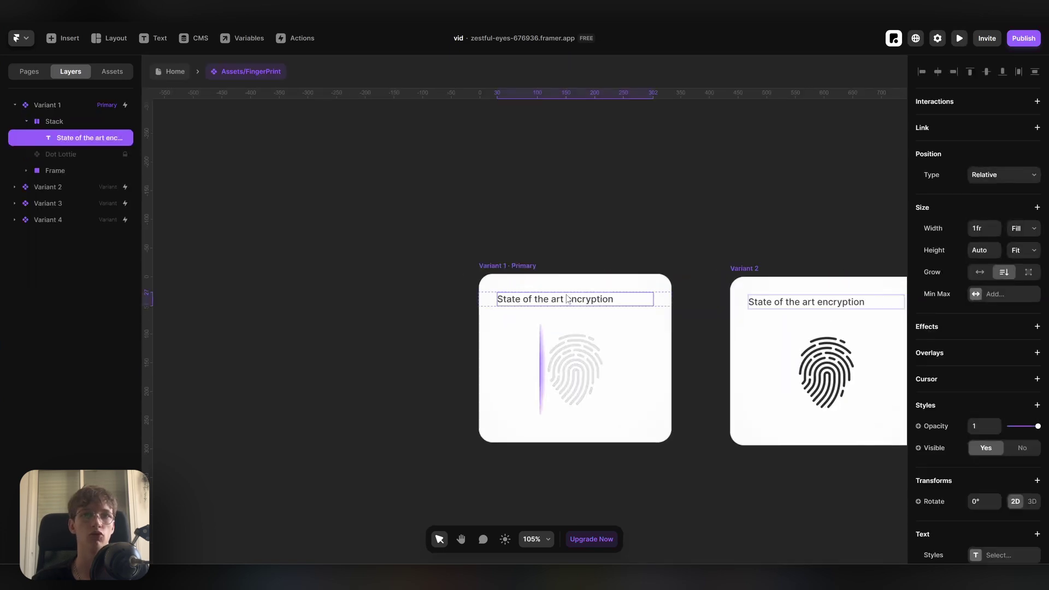
key("Delete")
left_click(564, 299)
key("Delete")
scroll(536, 330, "down", 4)
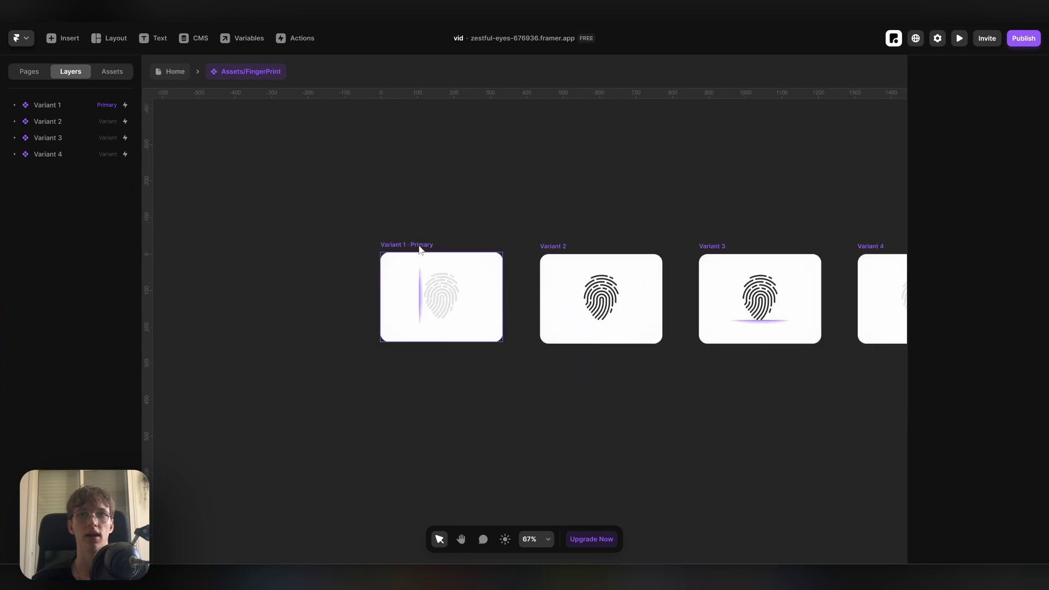
- Return to Home, paste the fingerprint component into the Security Features card, and set its position type to Absolute
left_click(420, 247)
left_click(174, 72)
left_click(719, 325, "ctrl")
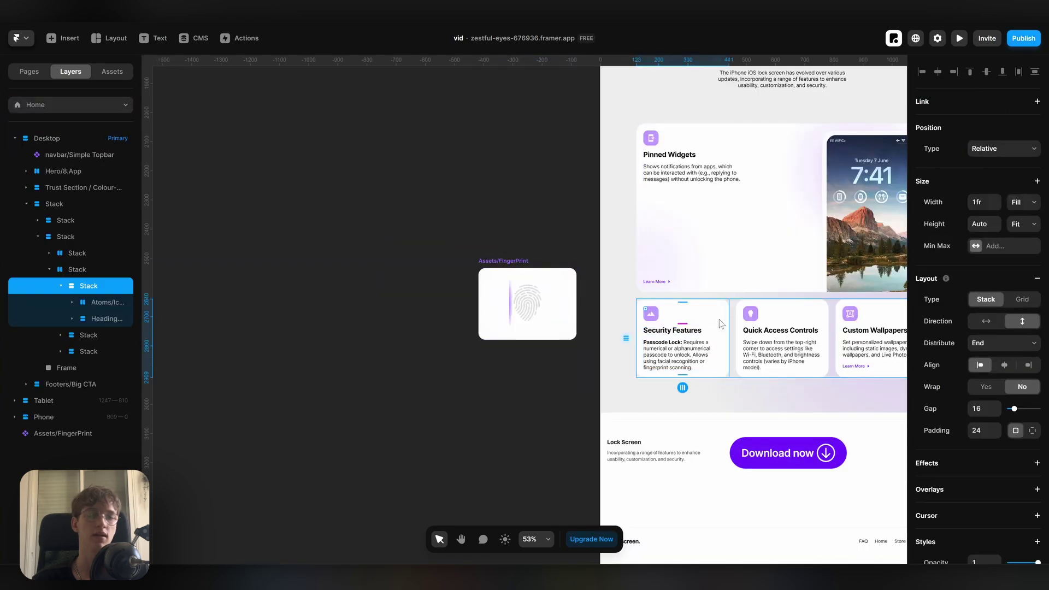
key("ctrl+v")
scroll(731, 412, "up", 4)
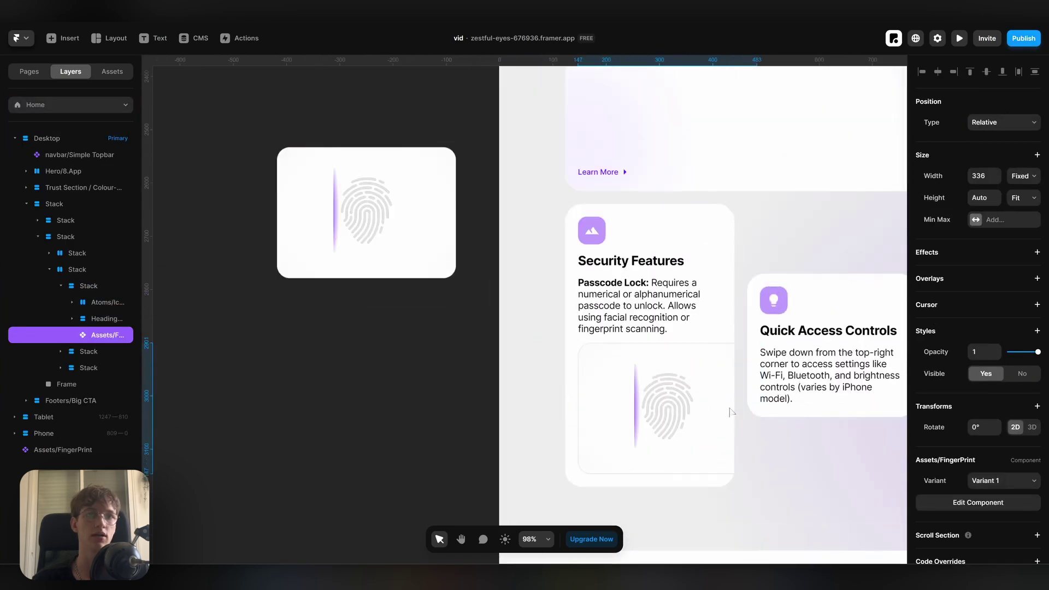
left_click(1000, 124)
left_click(989, 134)
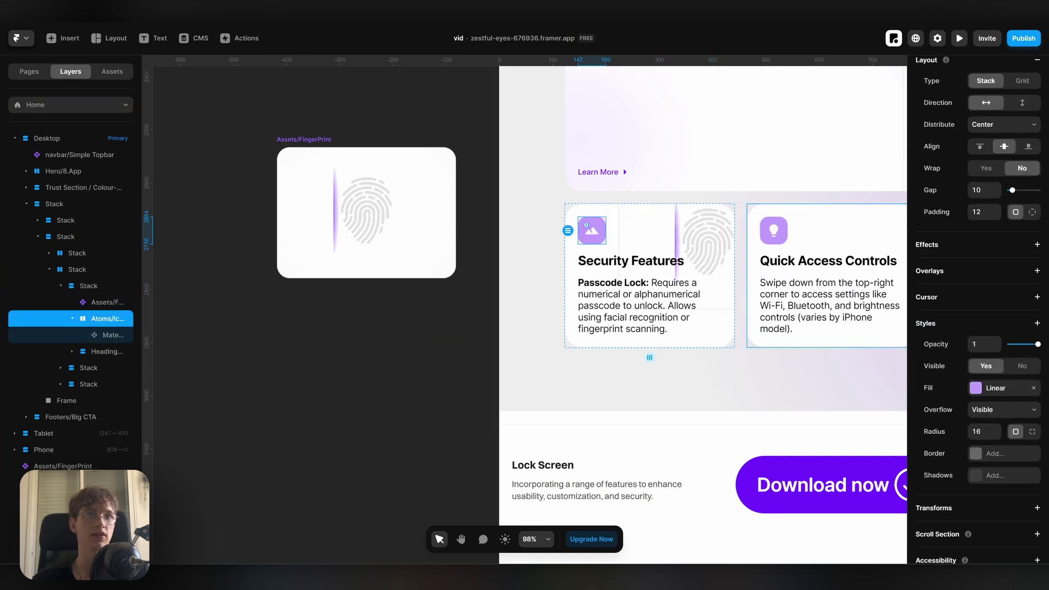
- Apply a linear mask to the stack around the Security Features fingerprint to fade it out, and preview the page
left_click(710, 250)
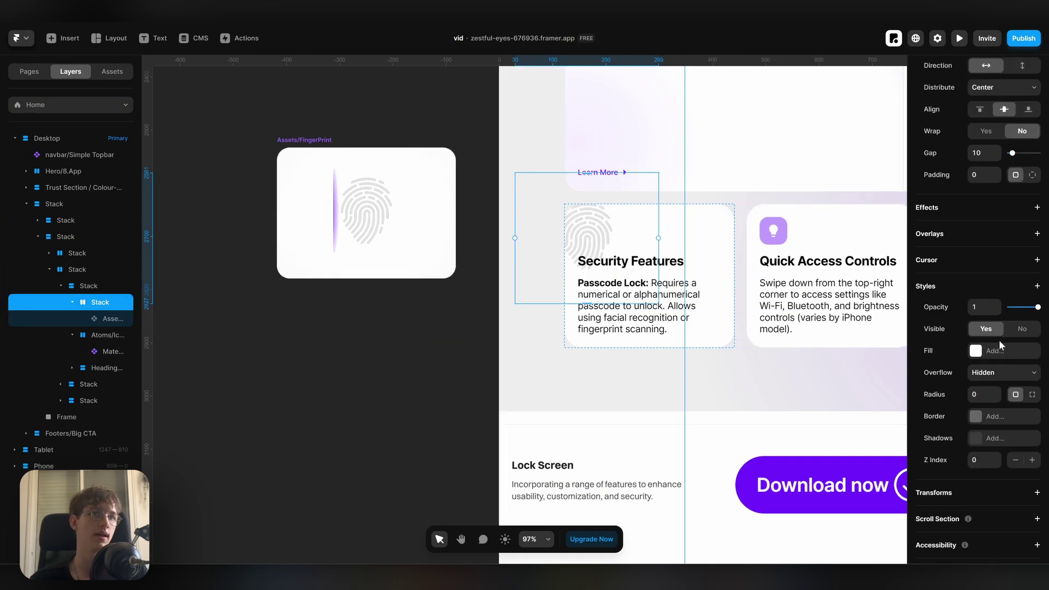
left_click(1037, 286)
left_click(983, 322)
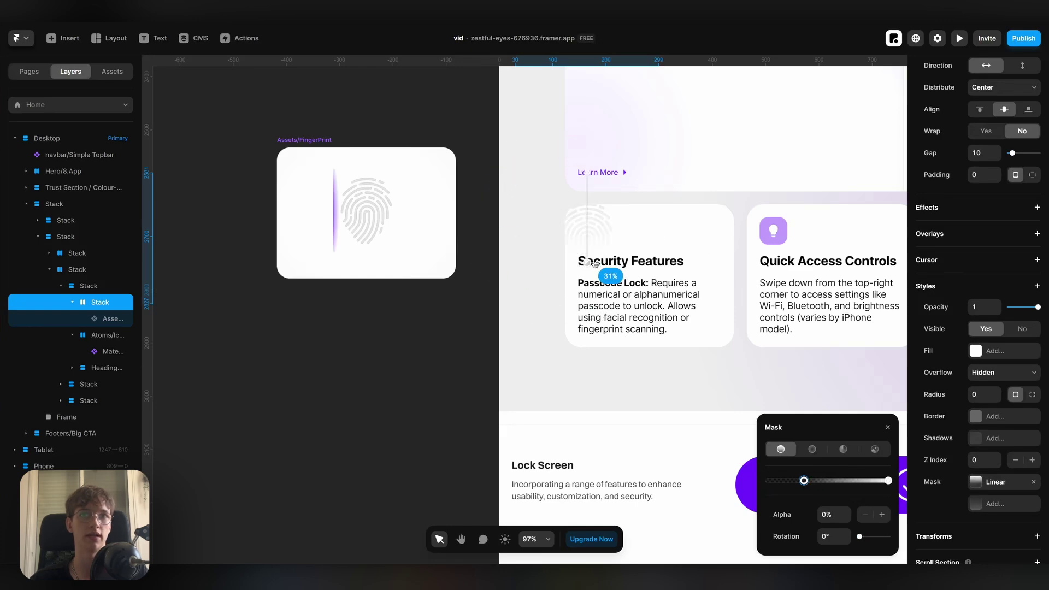
left_click(960, 37)
scroll(536, 263, "down", 10)
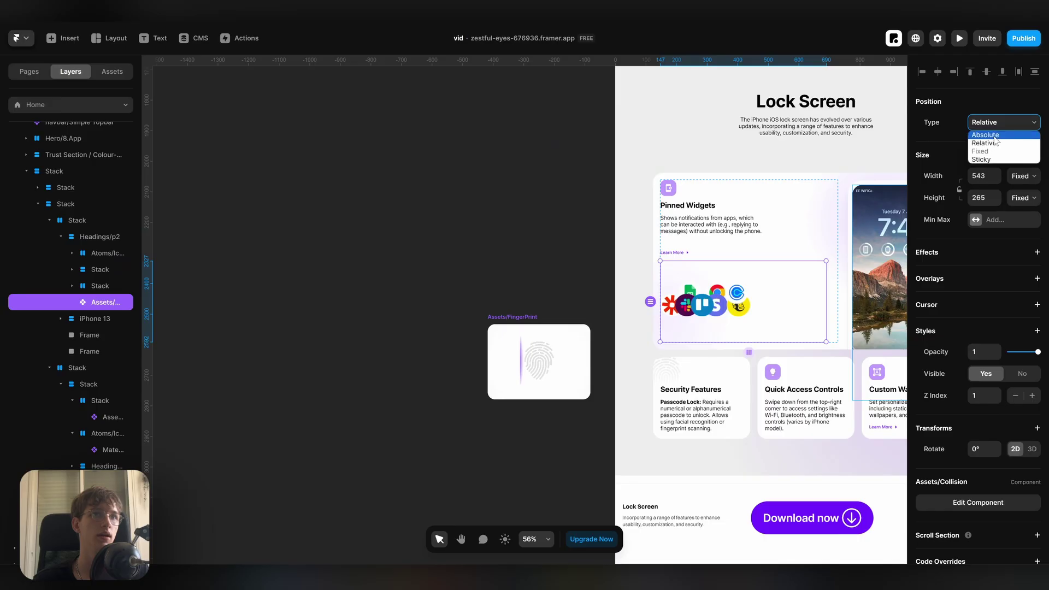
- Set the Assets/Collision component in the Pinned Widgets card to Absolute positioning and fit it beside the Learn More link
left_click(985, 135)
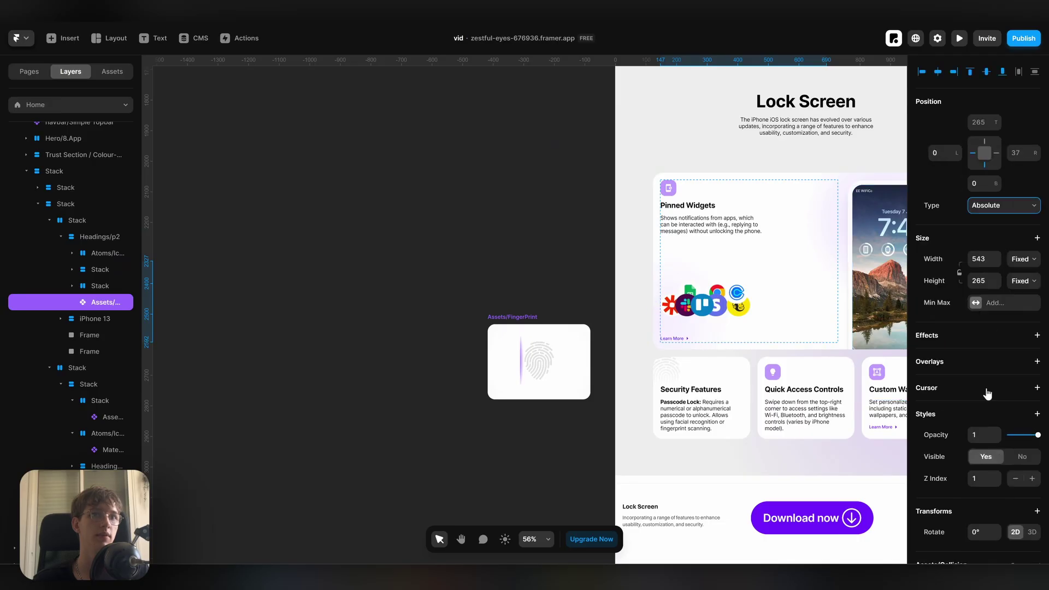
scroll(841, 327, "up", 5)
left_click_drag(657, 356, 770, 323)
scroll(494, 270, "down", 5)
- Preview the page and throw the app icons around the Pinned Widgets card to test the collision effect
key("ctrl+p")
scroll(619, 274, "down", 10)
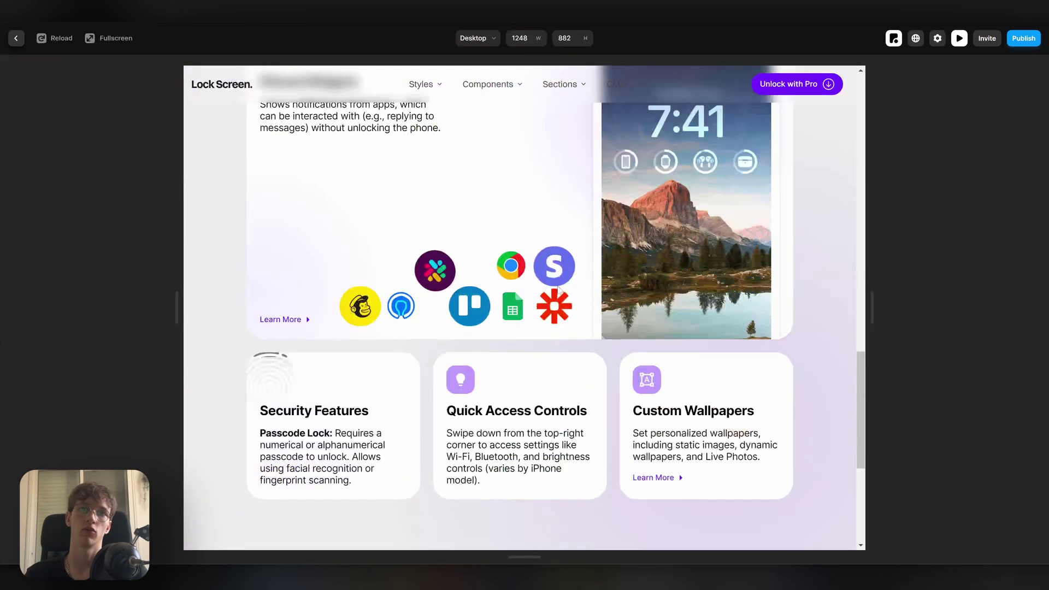
left_click_drag(552, 281, 543, 194)
left_click_drag(501, 263, 437, 230)
left_click_drag(471, 307, 503, 284)
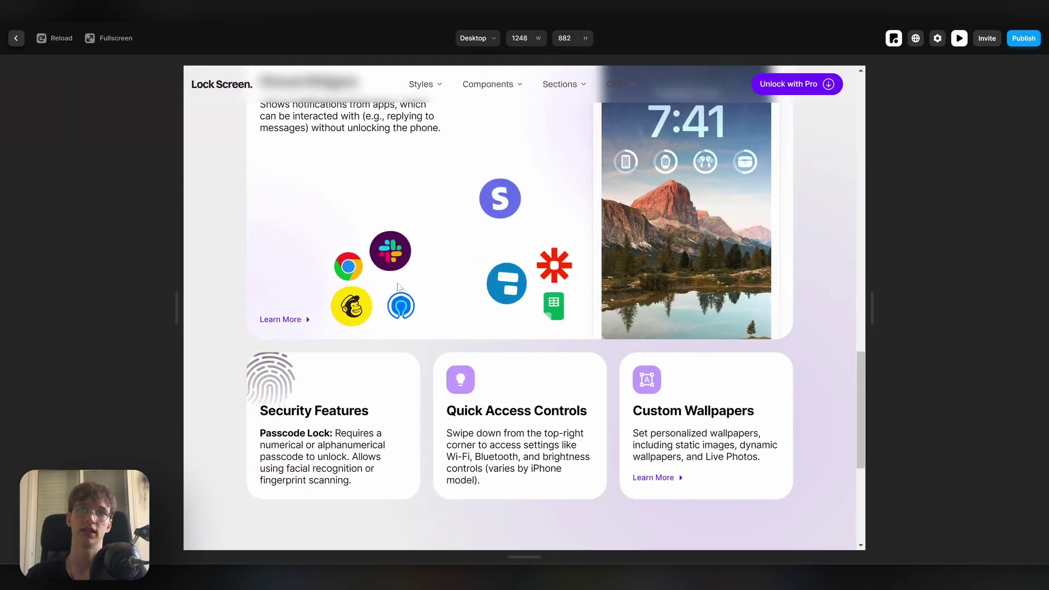
left_click_drag(402, 306, 425, 276)
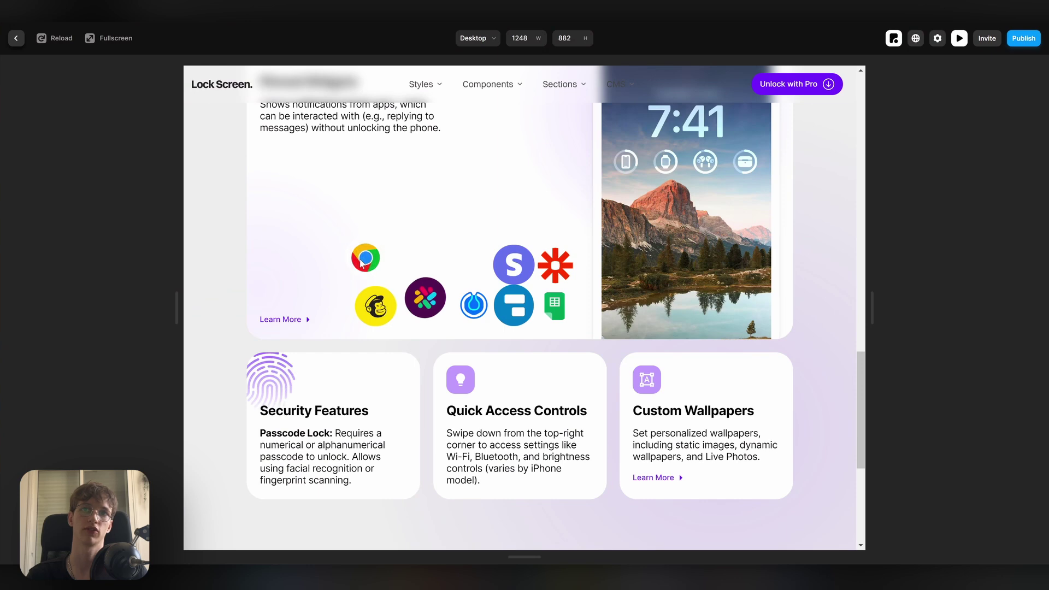
scroll(463, 262, "up", 3)
scroll(288, 210, "down", 1)
left_click_drag(280, 190, 338, 191)
scroll(499, 234, "down", 3)
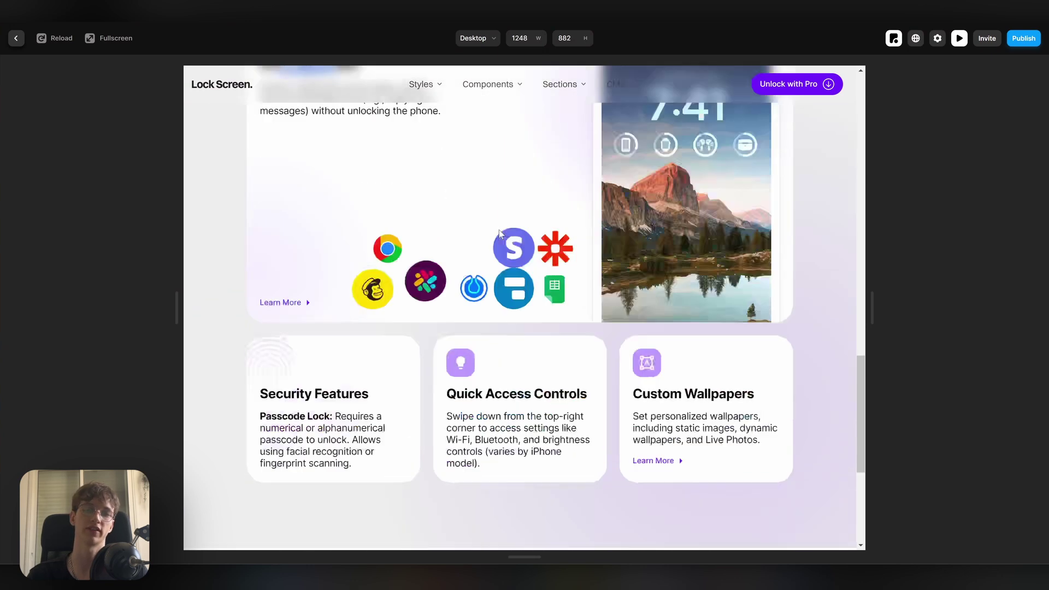
scroll(611, 323, "up", 2)
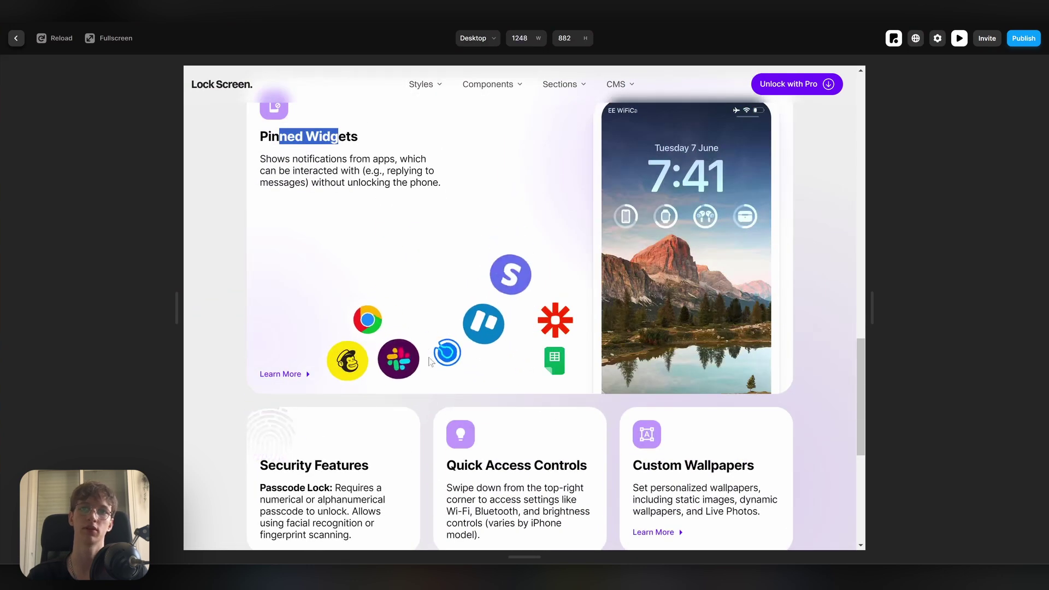